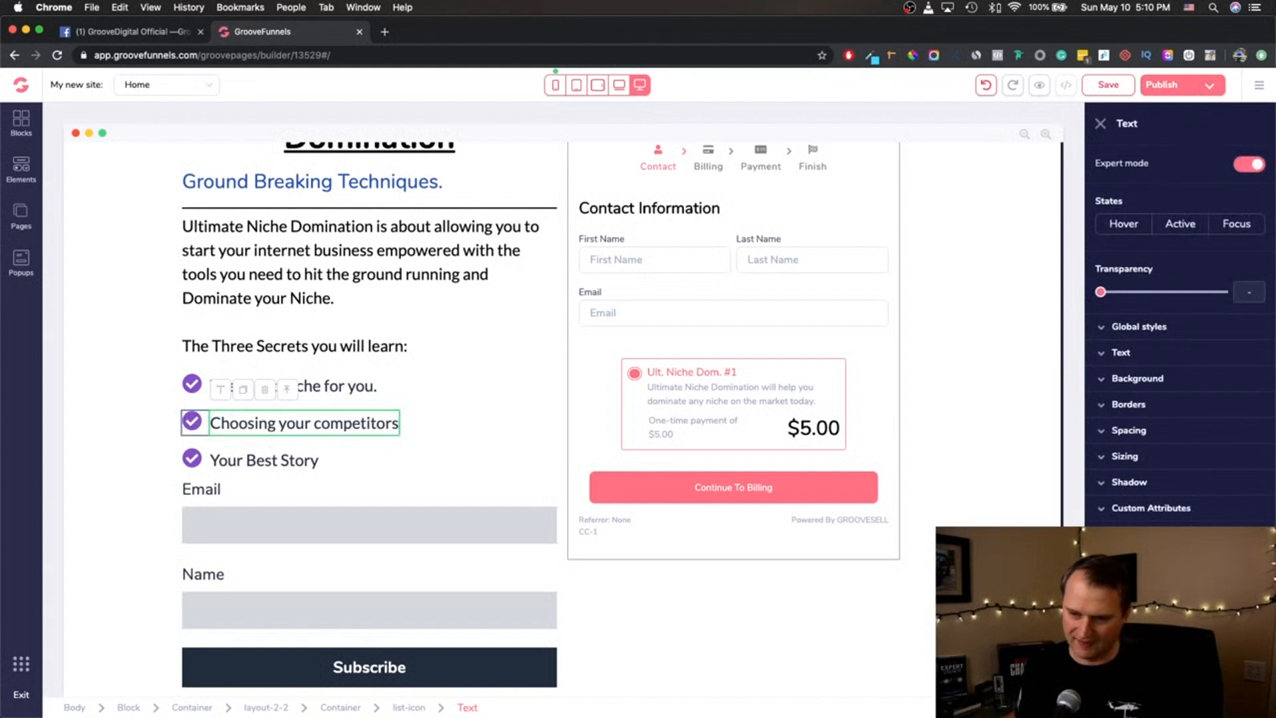
- Apply a dark red background colour to the "Choosing your competitors" text and clear it again
left_click(1101, 379)
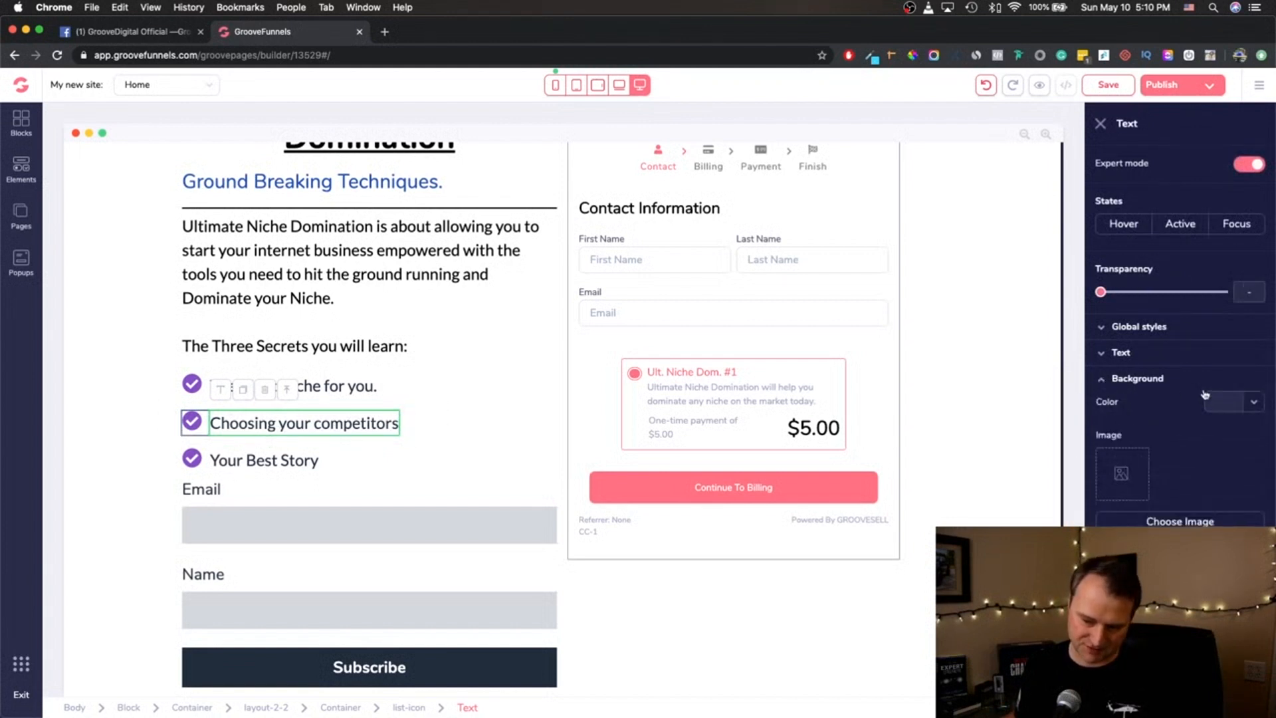
left_click(1252, 403)
mouse_move(1174, 479)
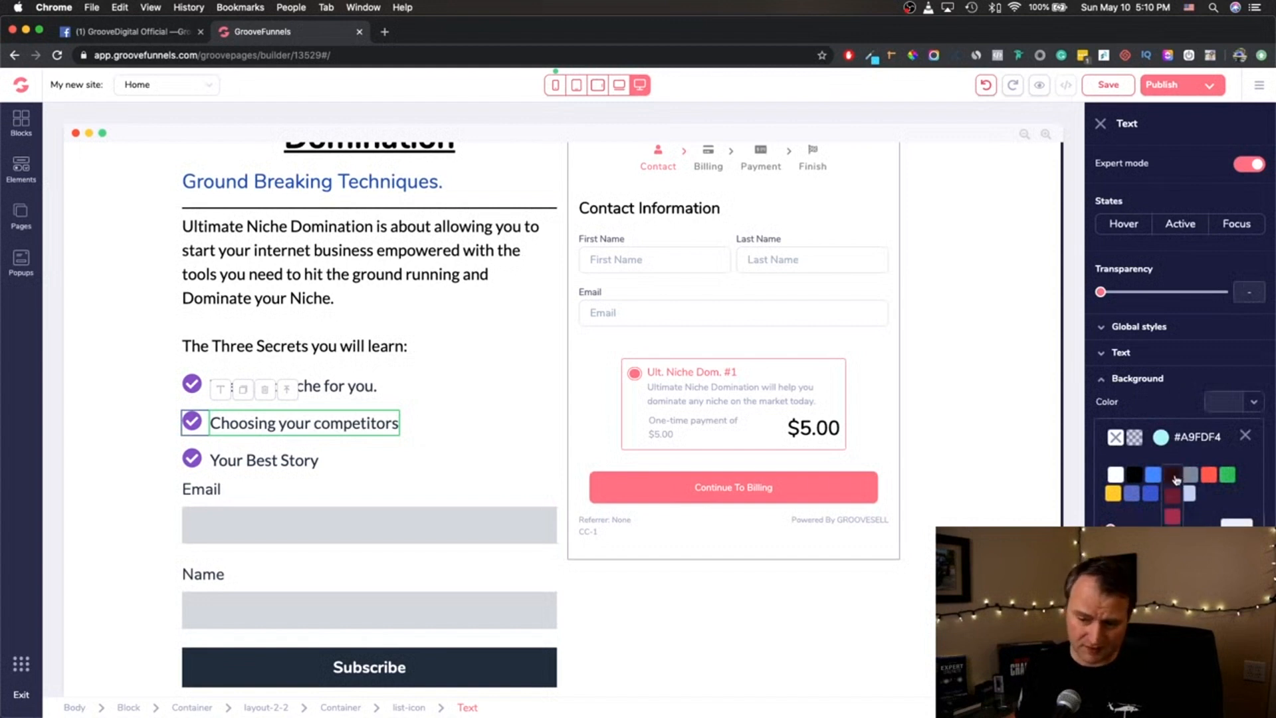
left_click(1172, 518)
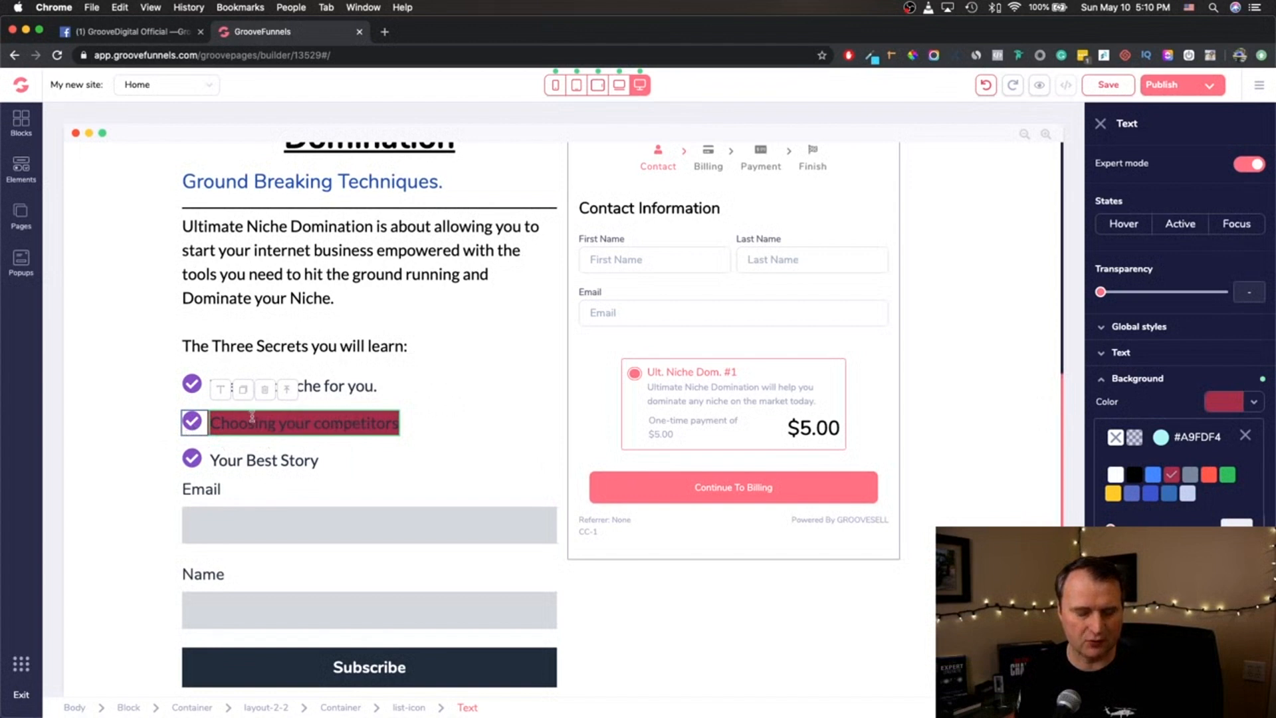
left_click(1135, 440)
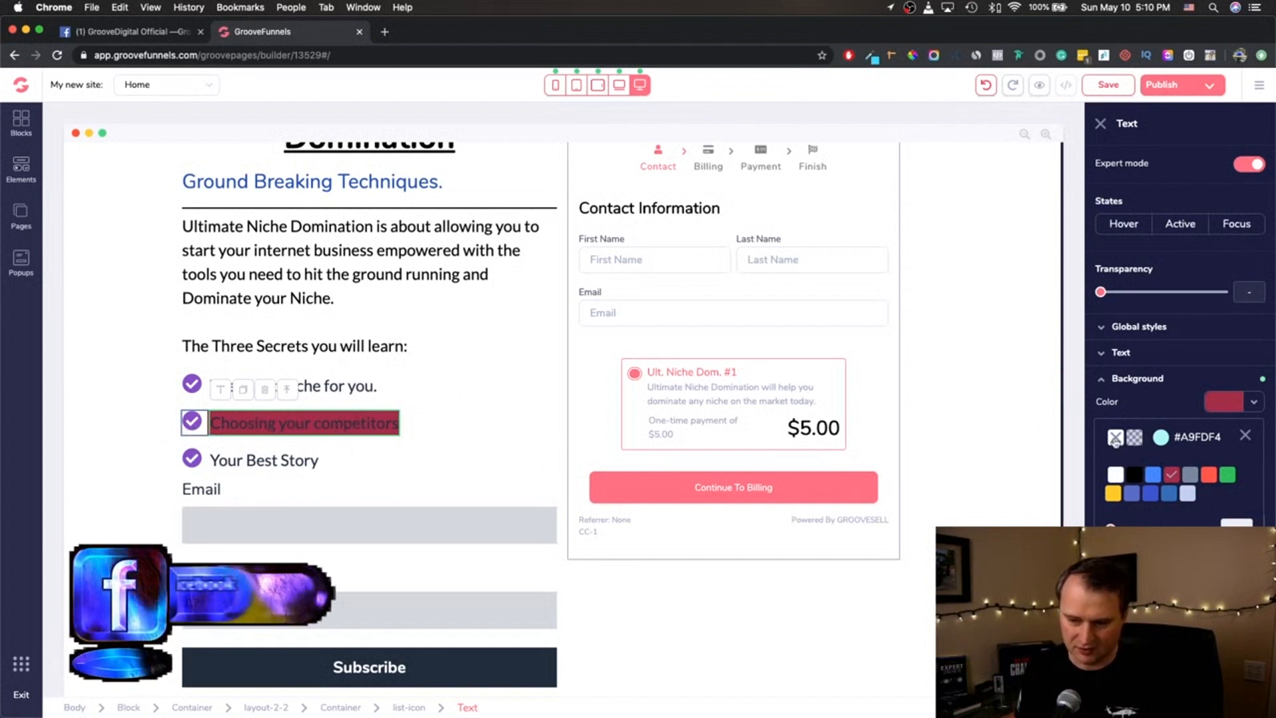
- Set the background colour of the check icon beside "Choosing your competitors" to #35FFFF
left_click(193, 431)
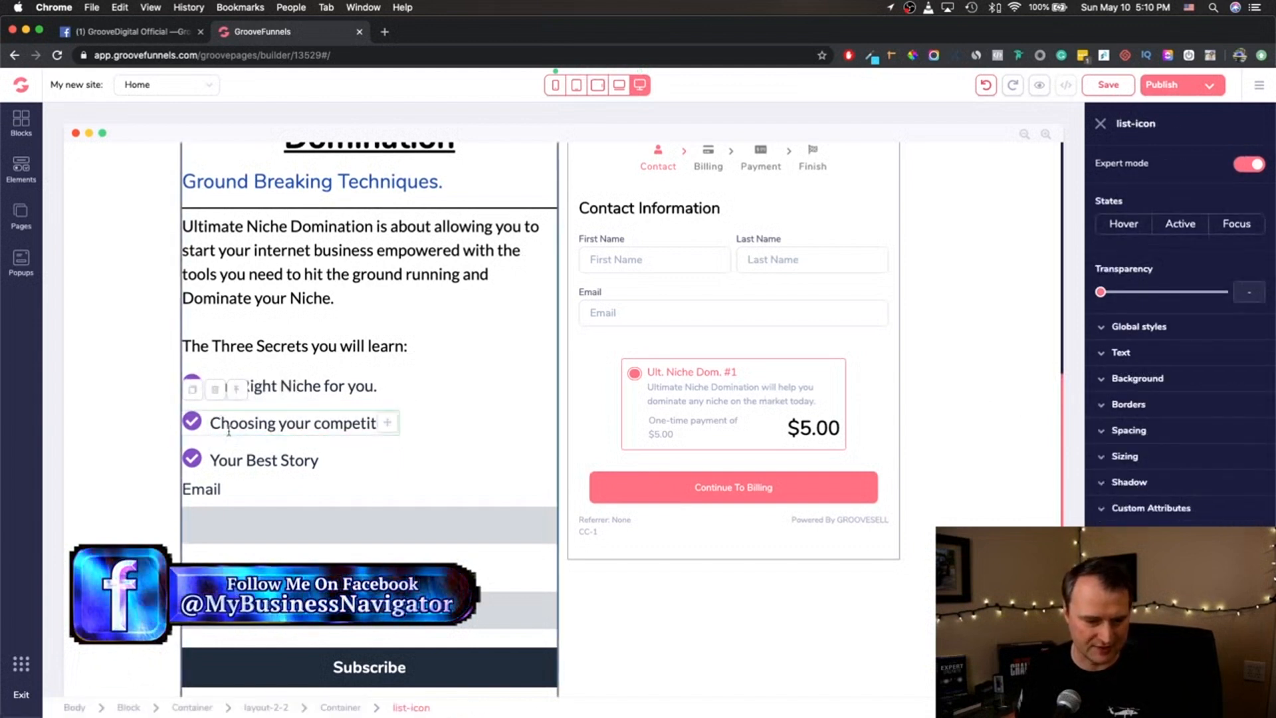
left_click(194, 426)
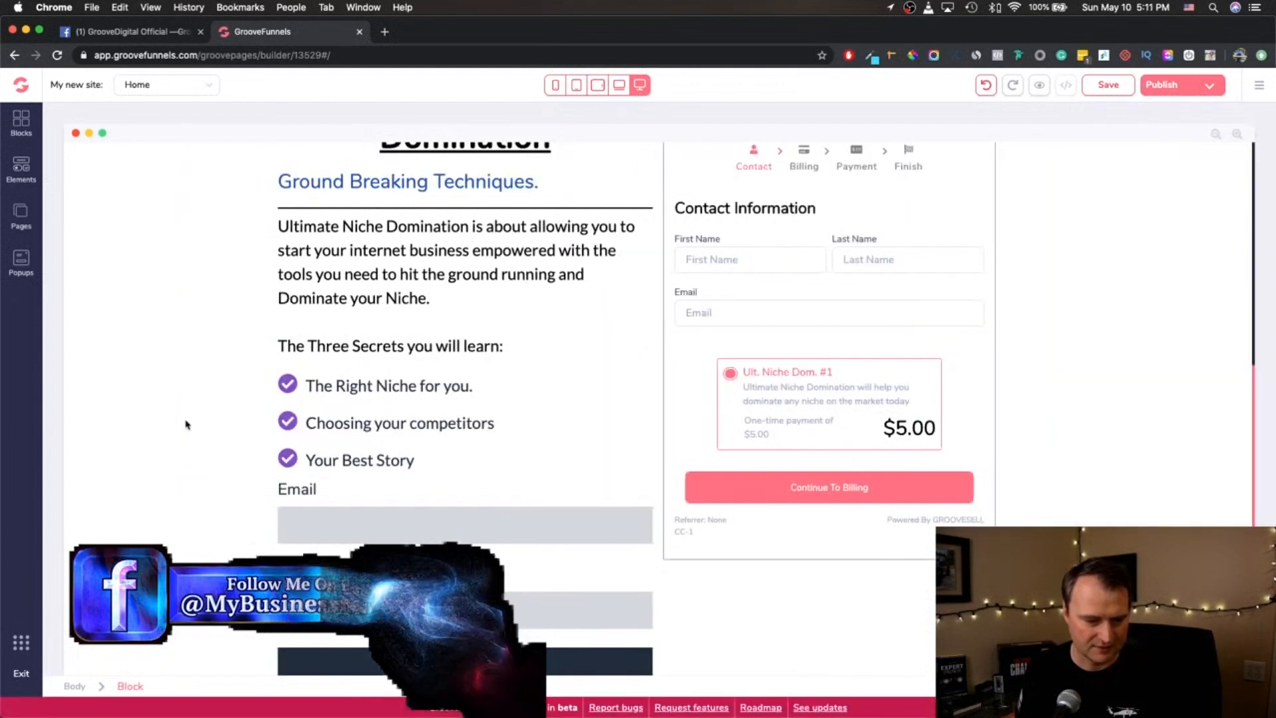
left_click(312, 406)
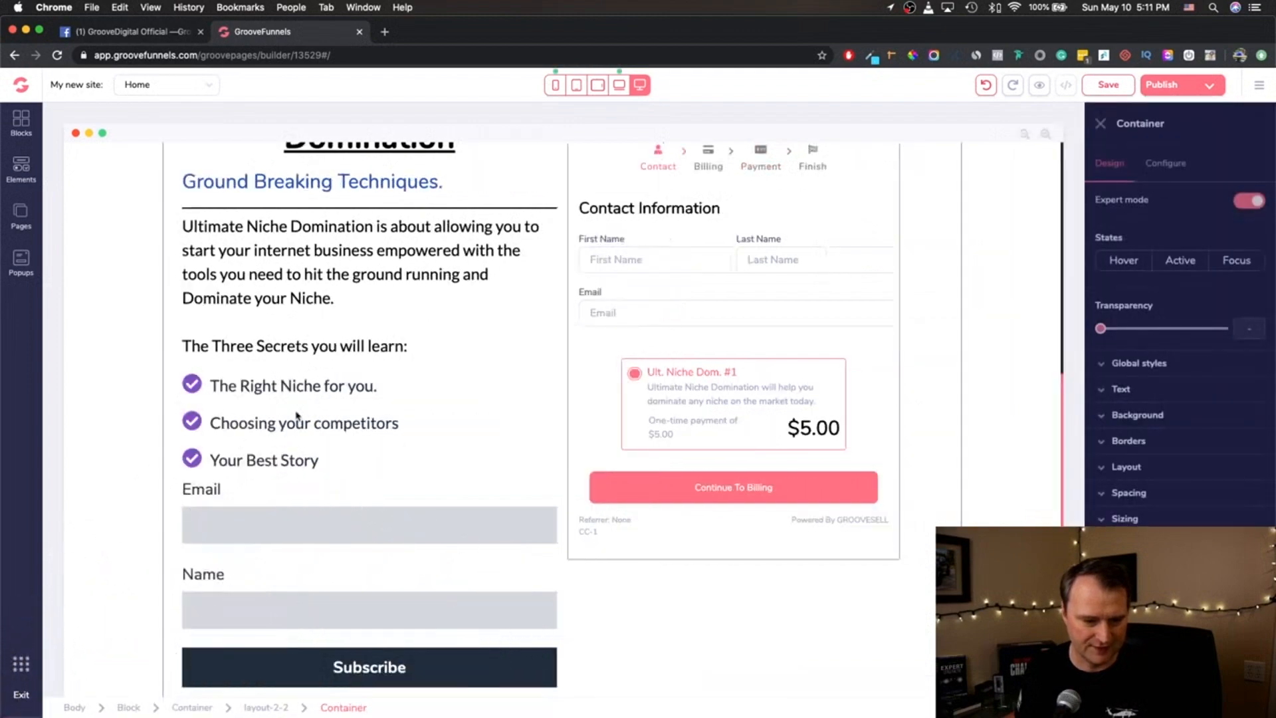
left_click(197, 427)
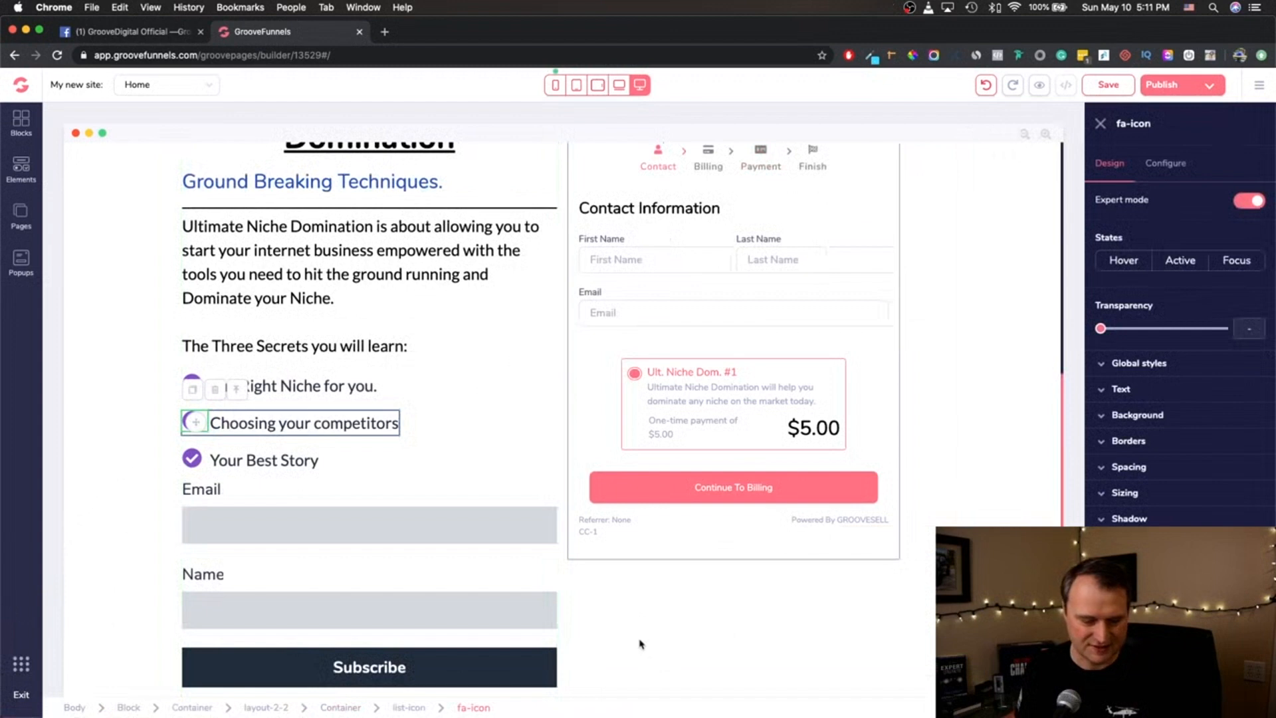
left_click(1136, 417)
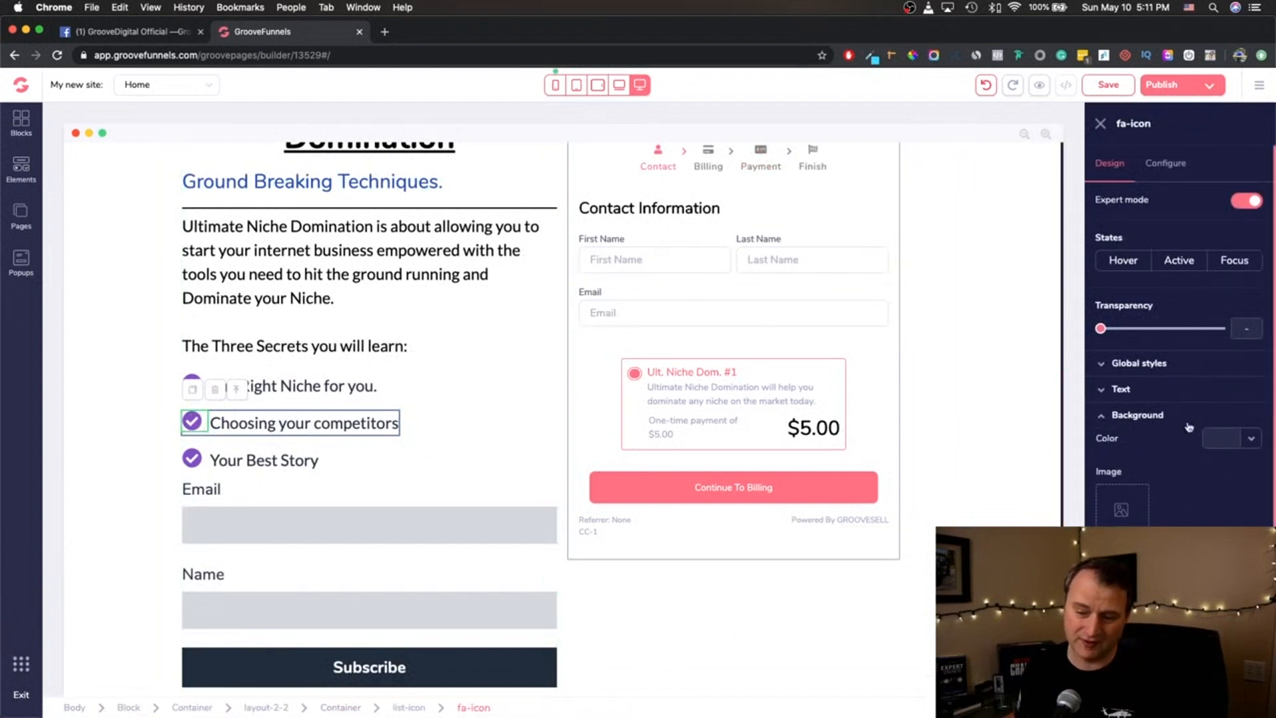
left_click(1242, 439)
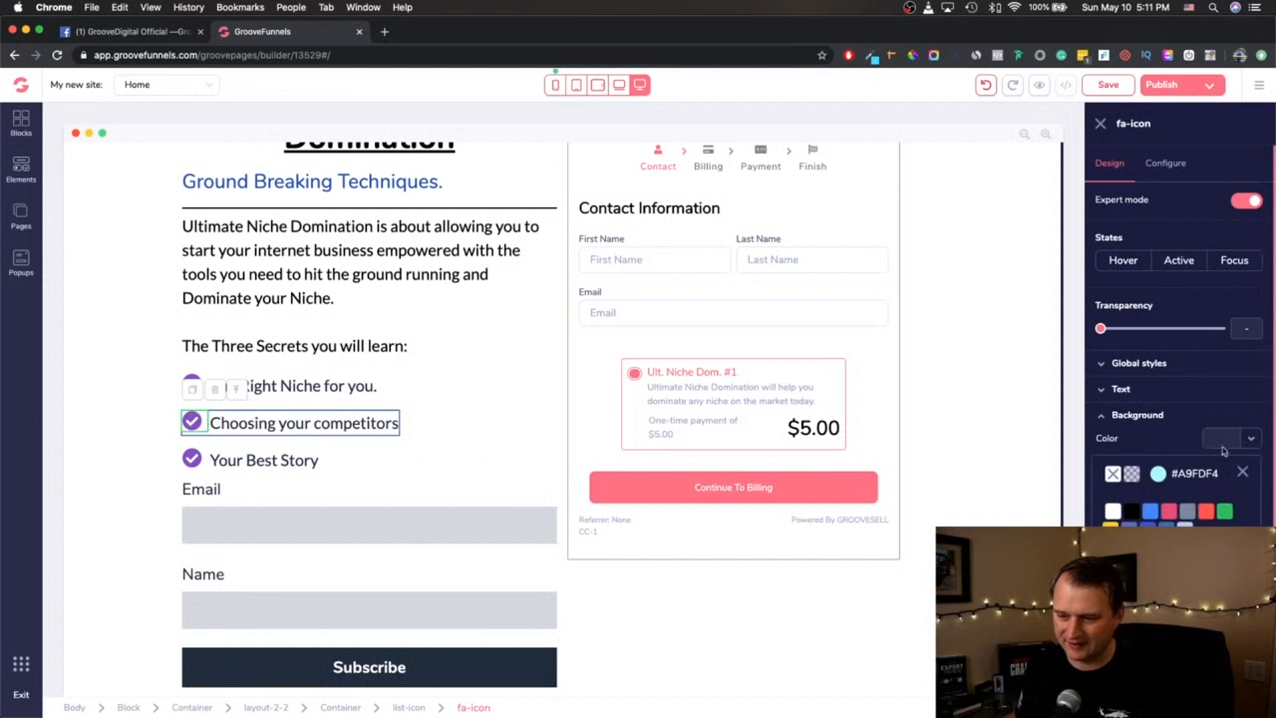
left_click(1161, 478)
left_click(1177, 524)
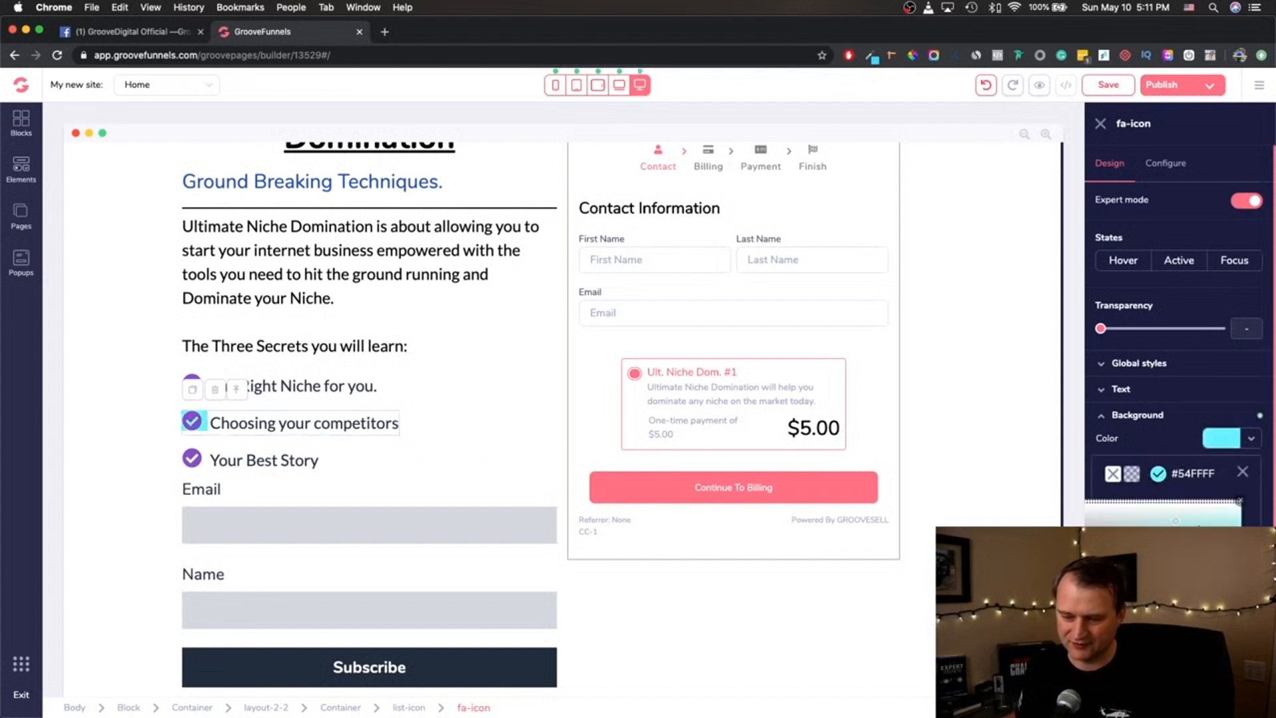
left_click(505, 417)
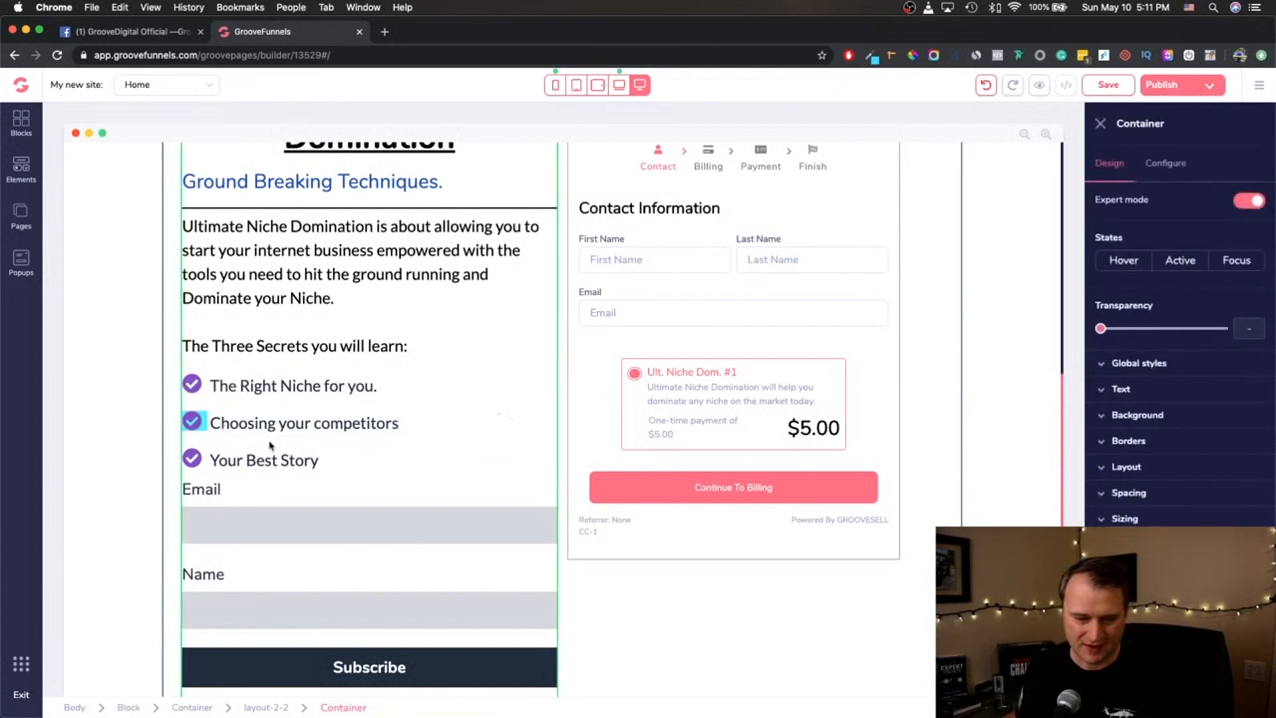
- Remove the background colour from the check icon beside "Choosing your competitors"
left_click(192, 421)
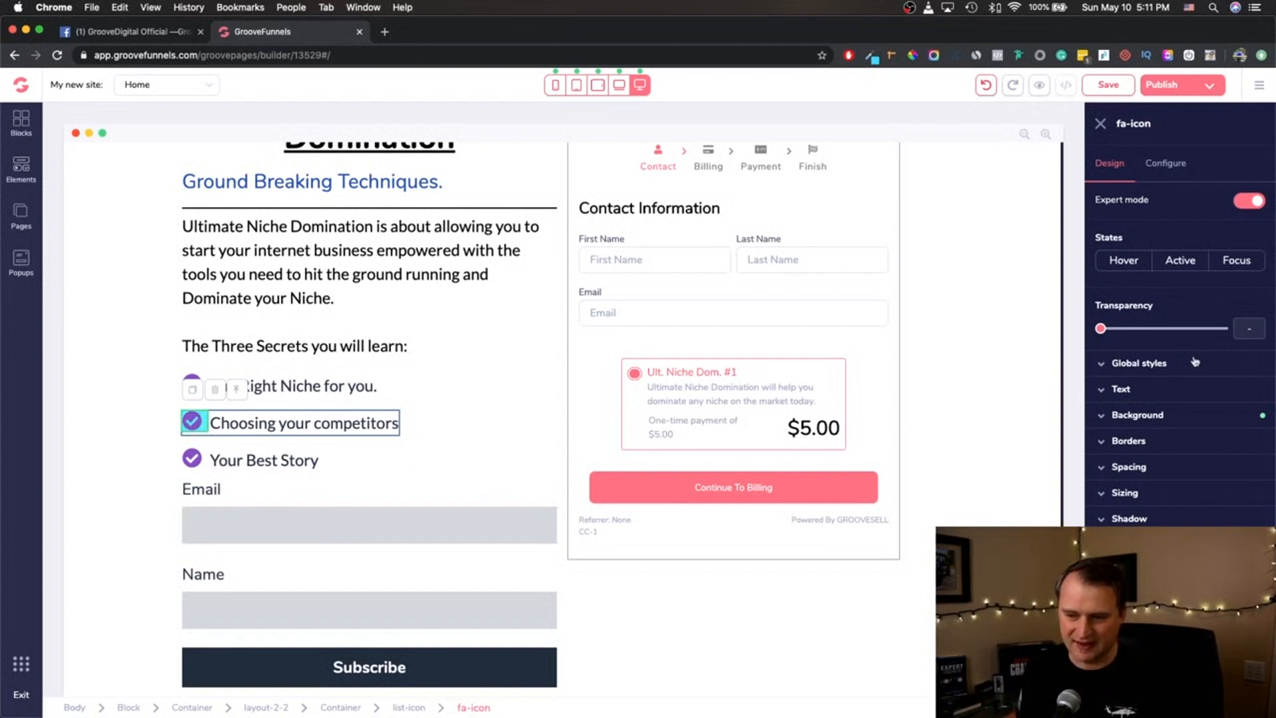
left_click(1164, 416)
left_click(1249, 438)
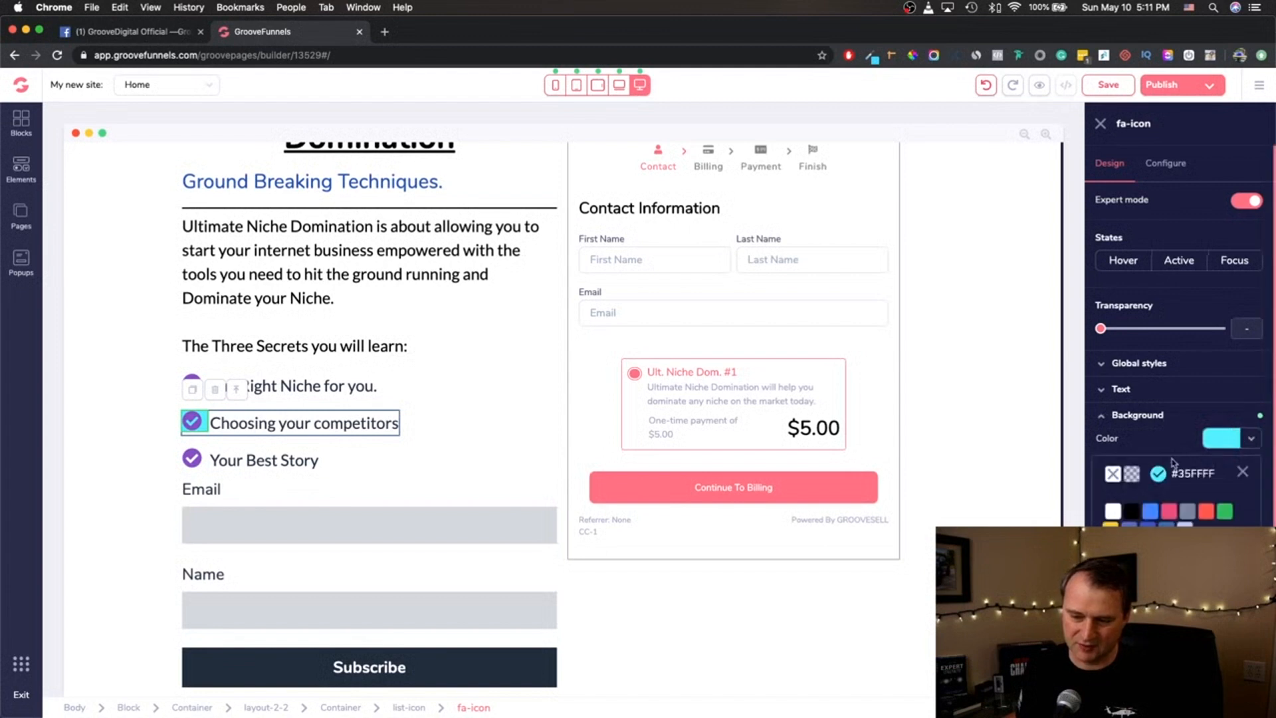
left_click(1114, 474)
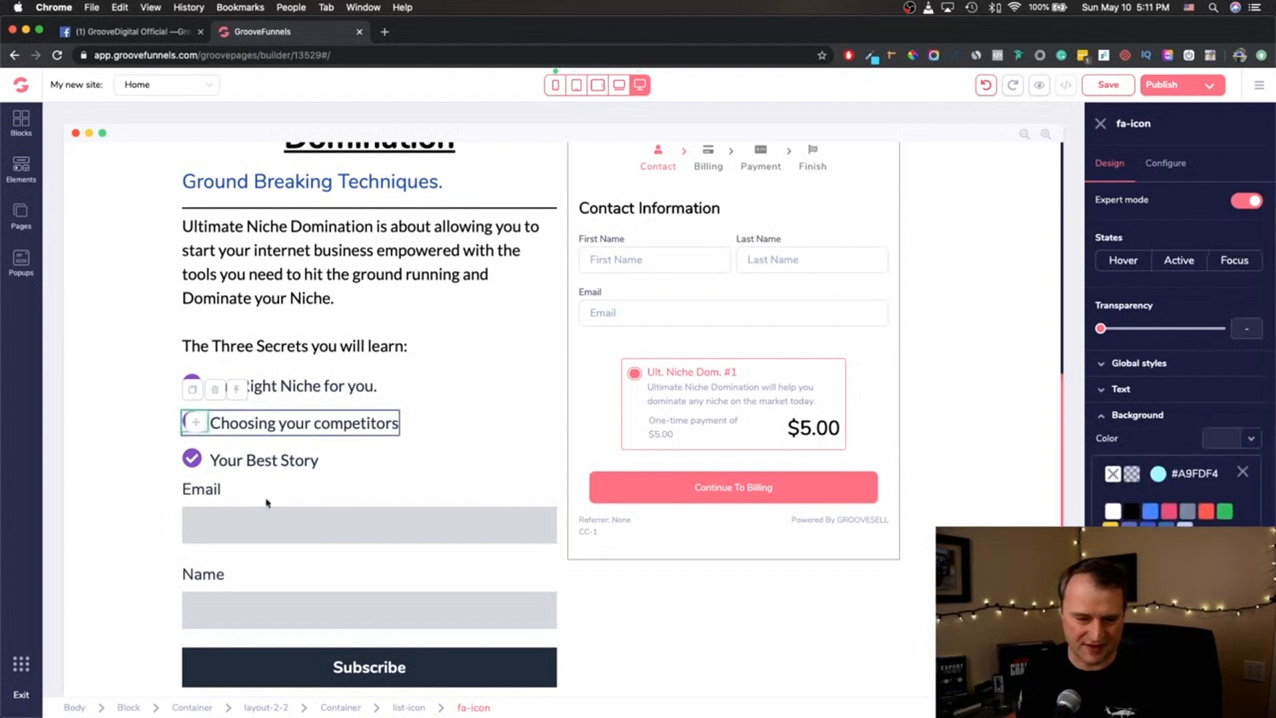
- Give the whole "Choosing your competitors" list item, icon and text together, a blue background
left_click(409, 707)
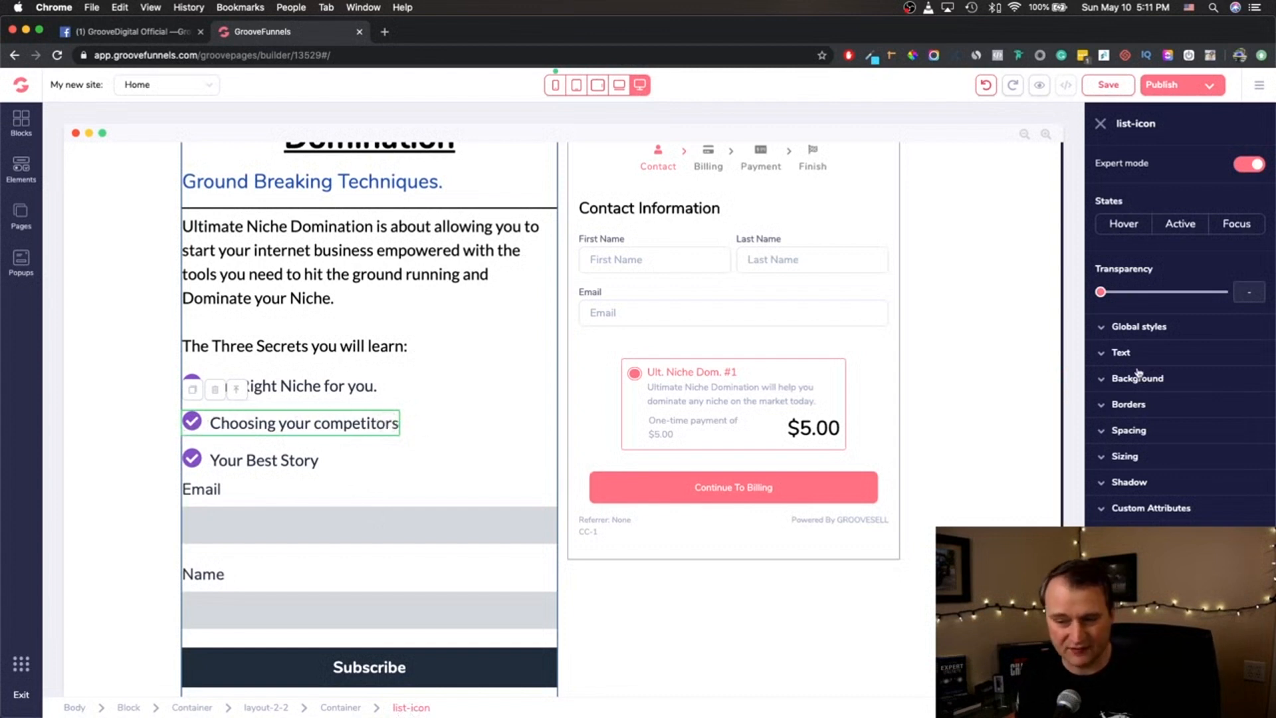
left_click(1111, 384)
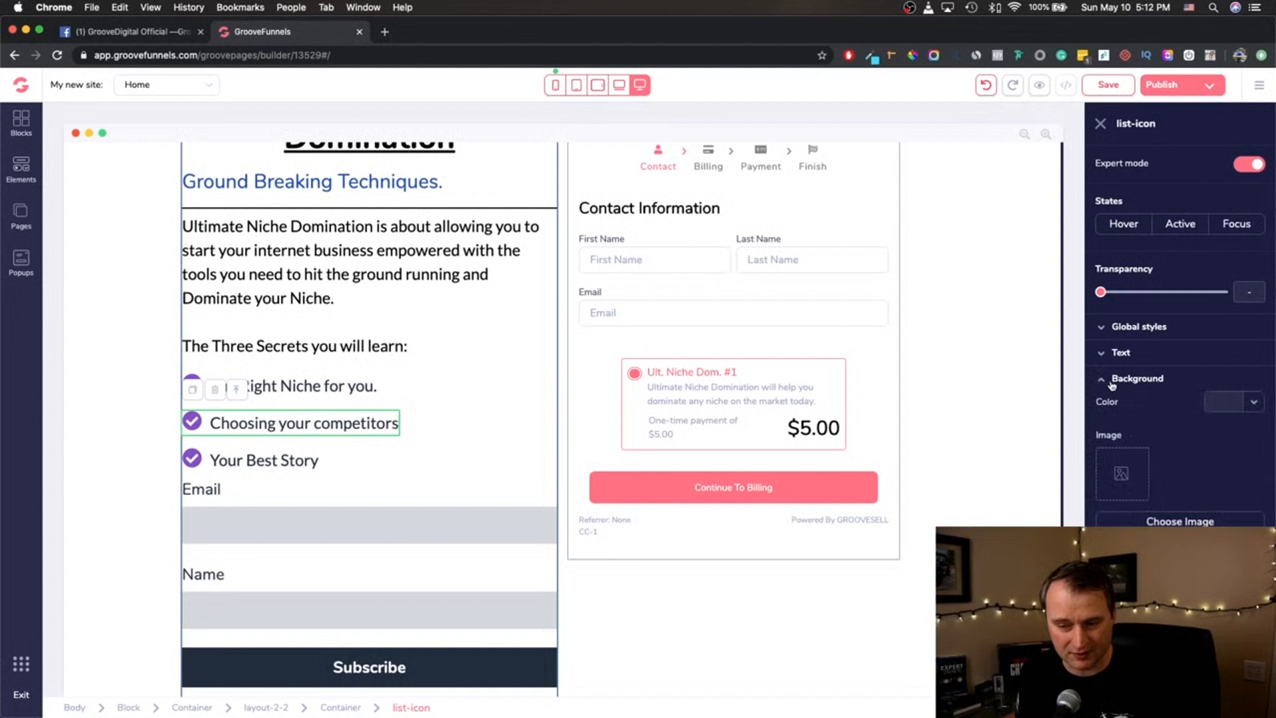
left_click(1251, 406)
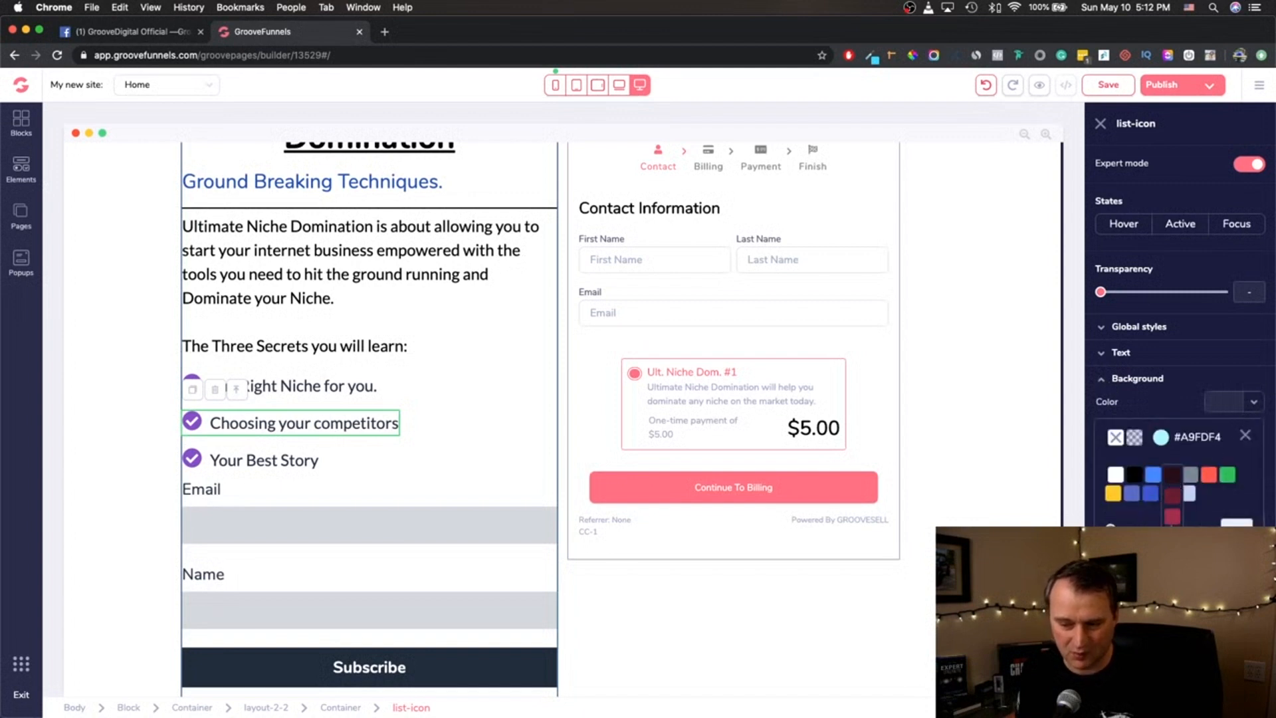
left_click(1154, 516)
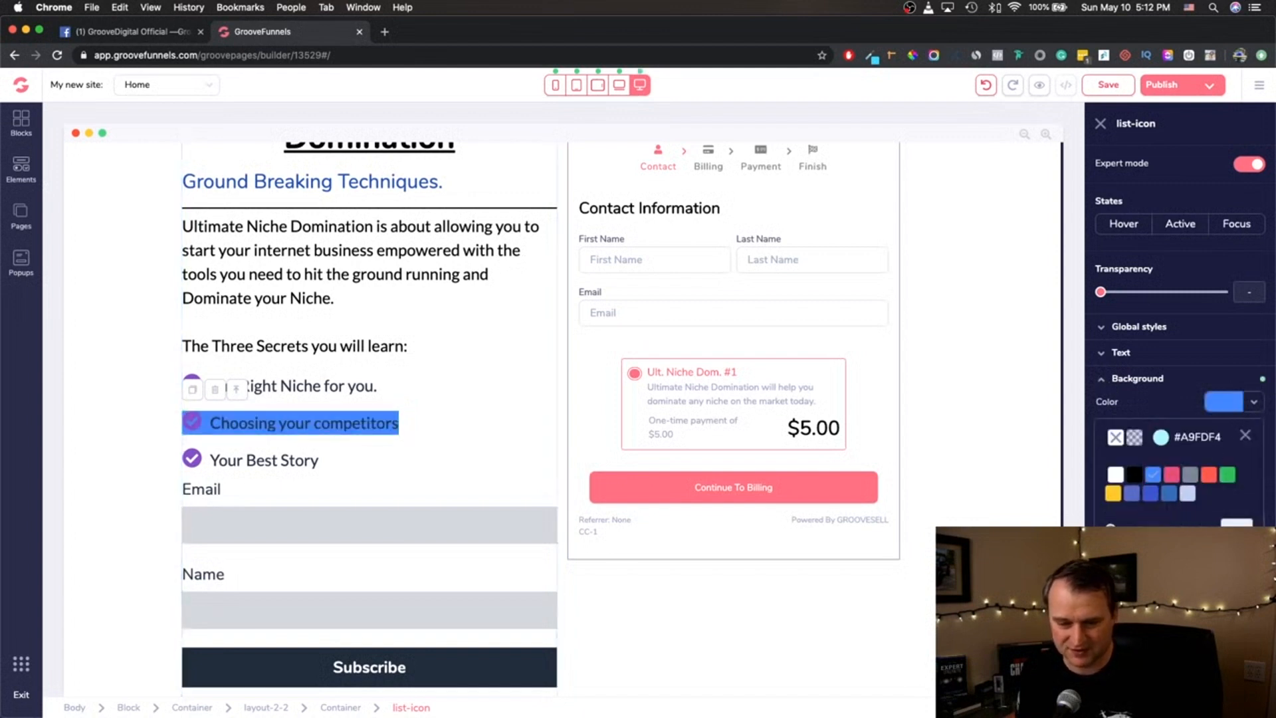
- Select the whole activeCampaign form component and look through its available integrations without choosing one
left_click(192, 478)
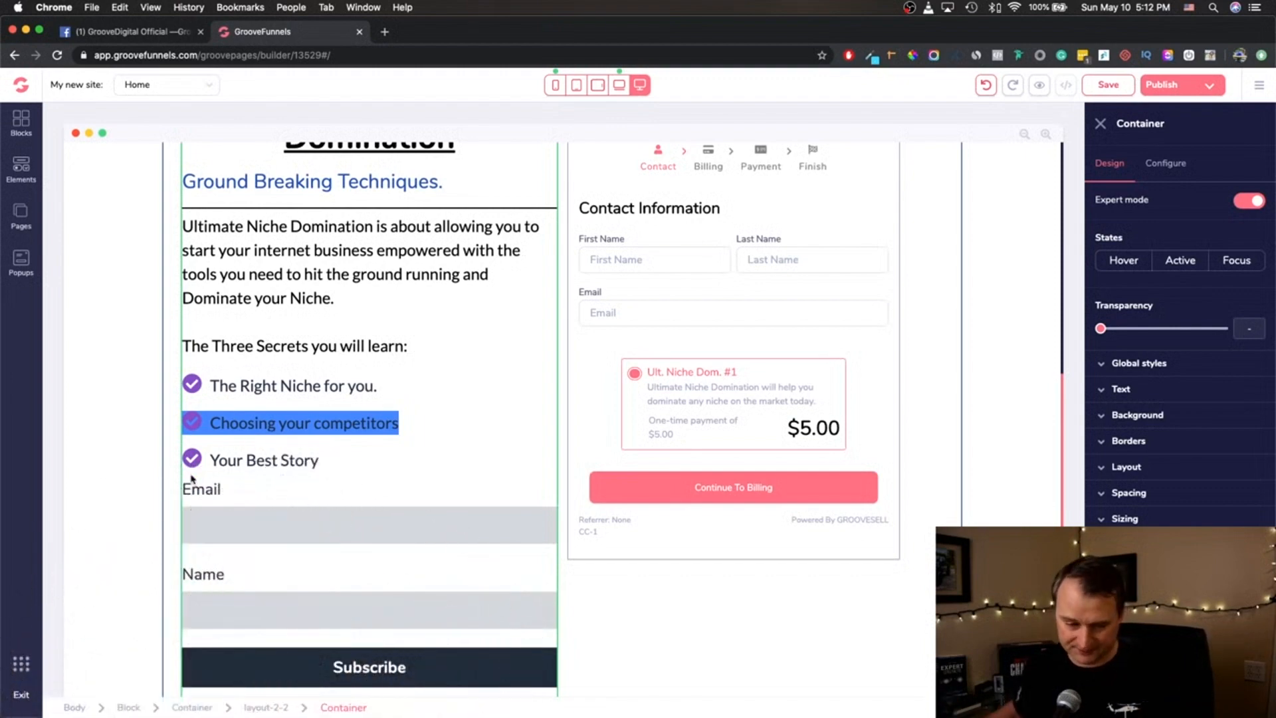
left_click(271, 506)
left_click(269, 505)
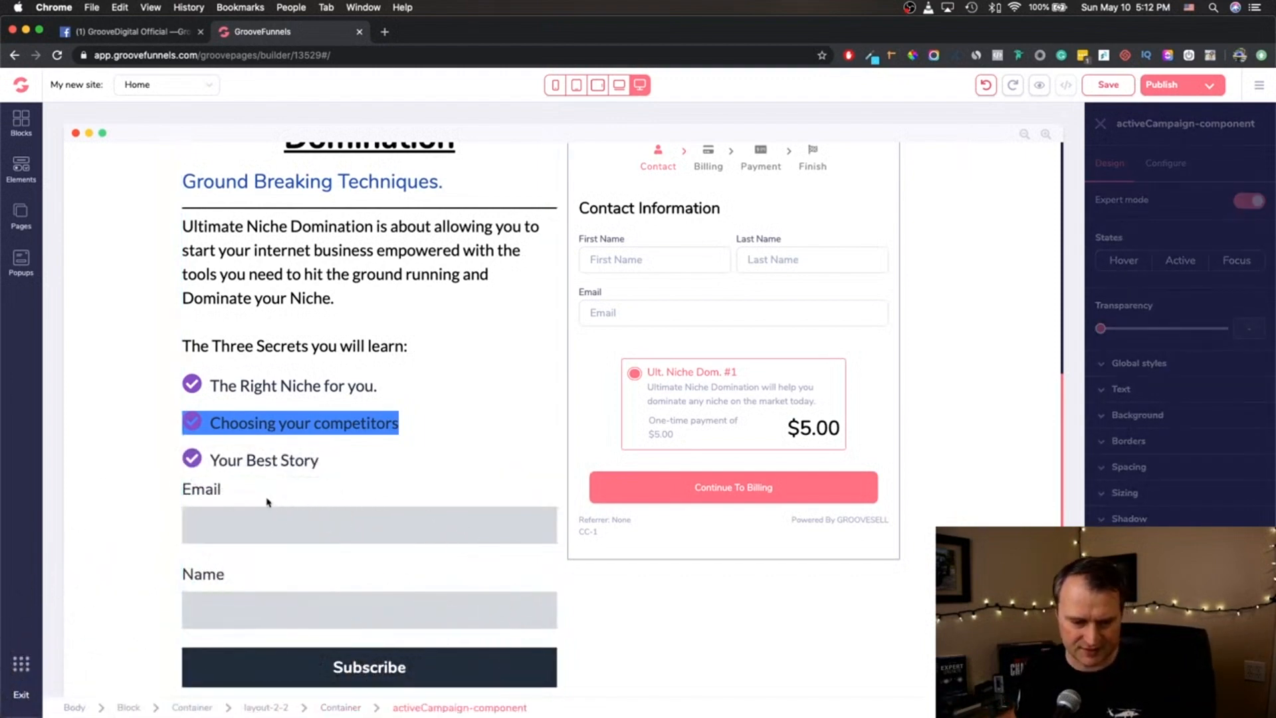
left_click(475, 542)
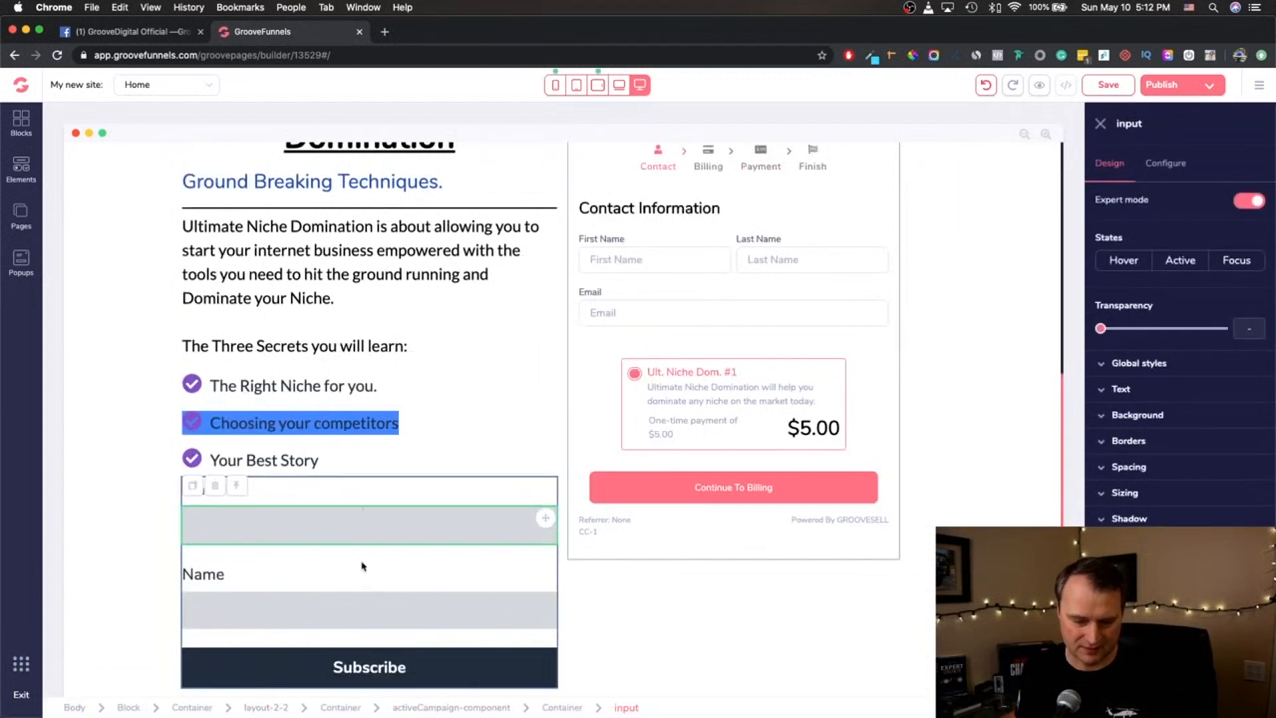
left_click(374, 495)
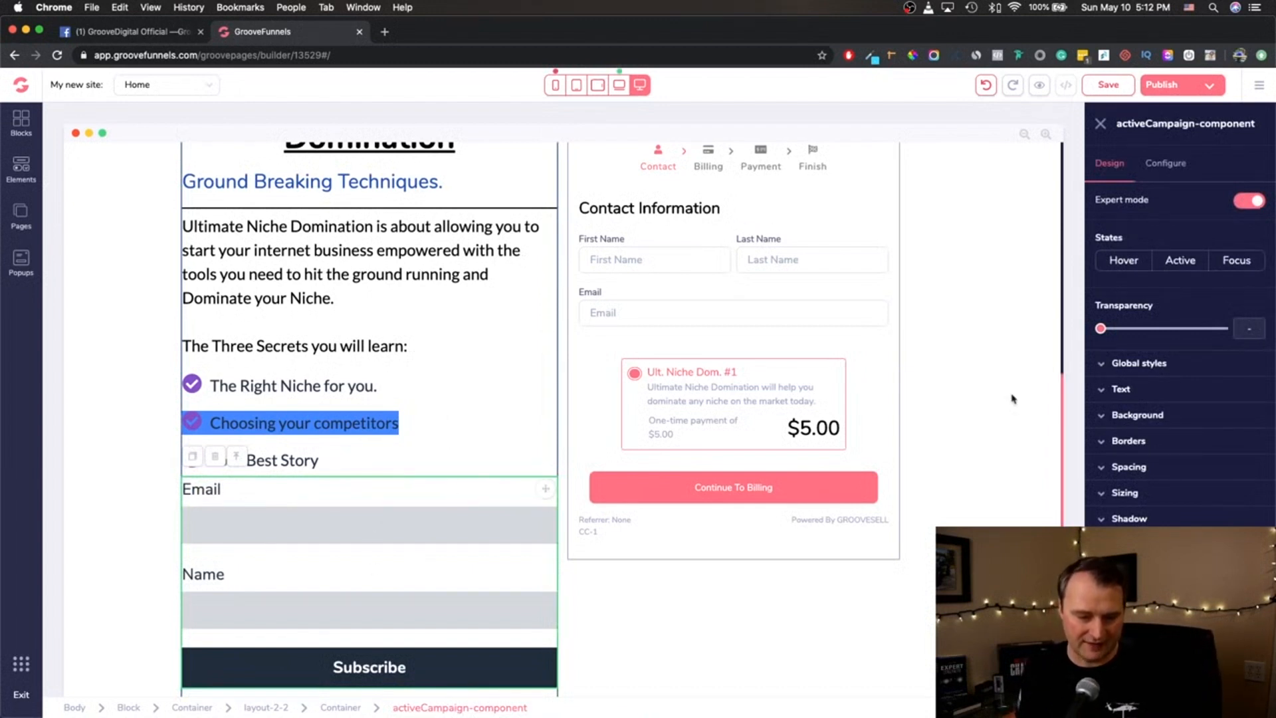
left_click(1167, 166)
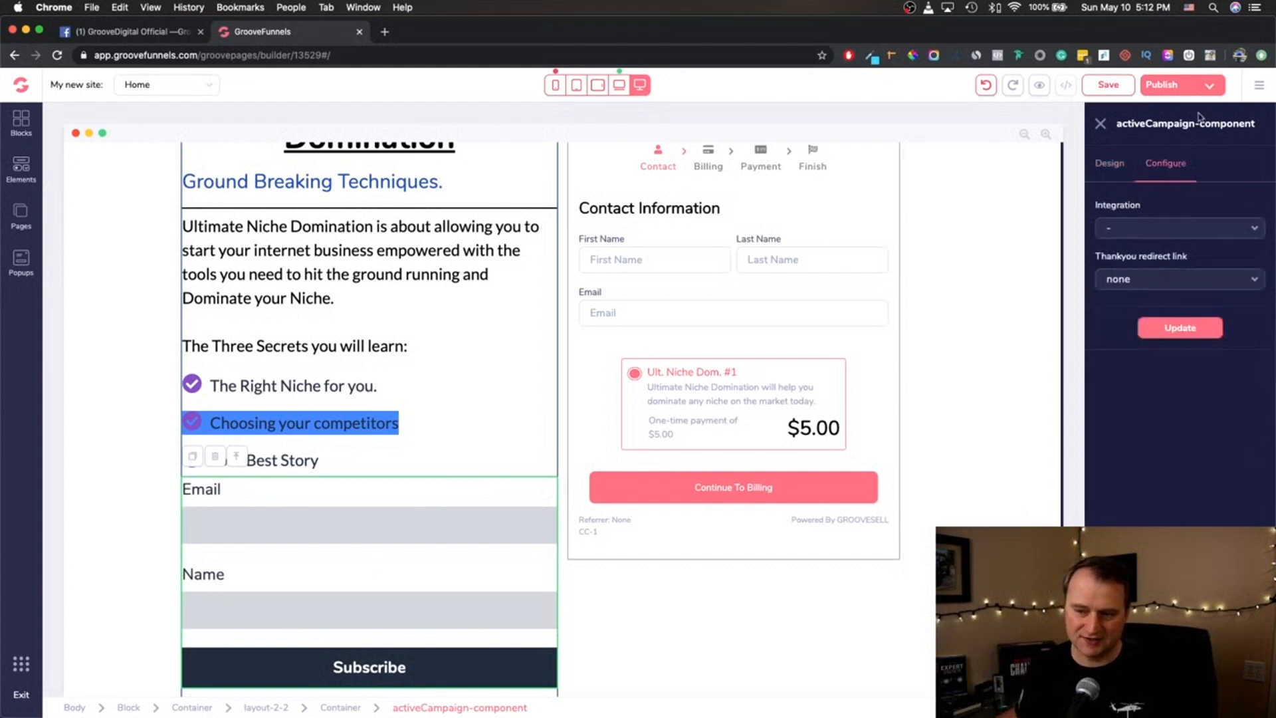
left_click(1180, 227)
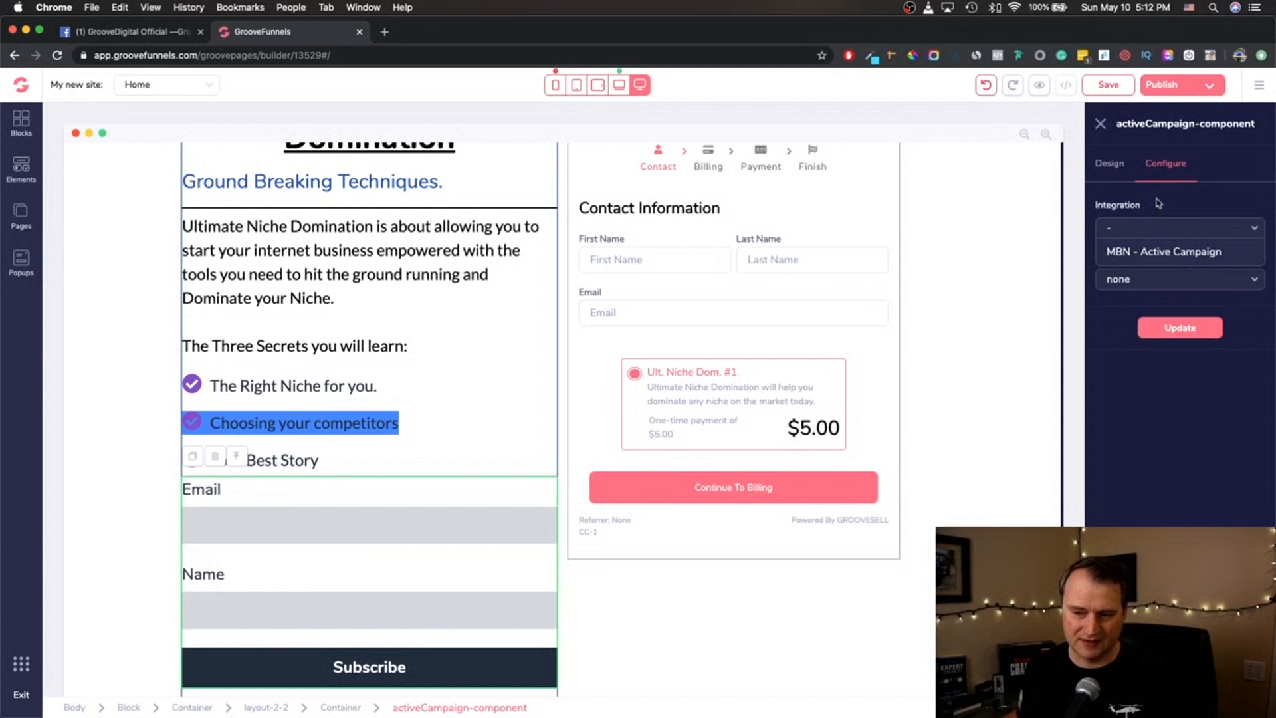
left_click(1148, 223)
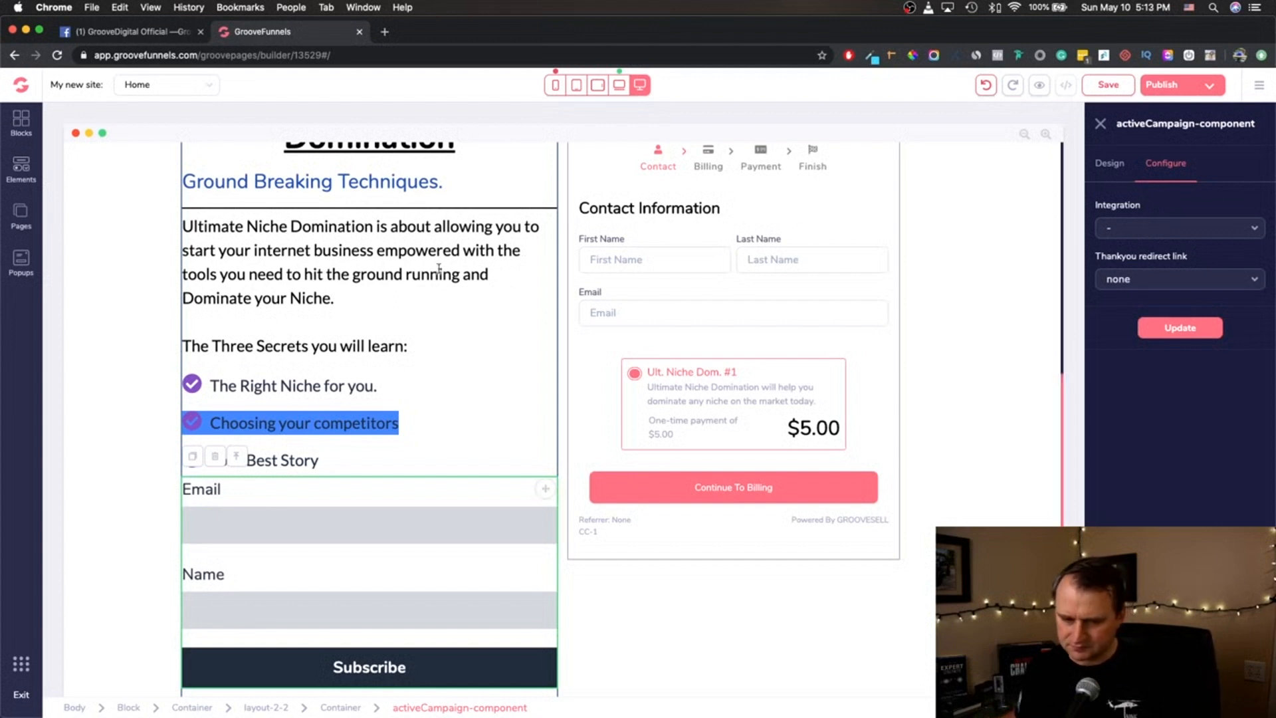
left_click(443, 389)
left_click(270, 527)
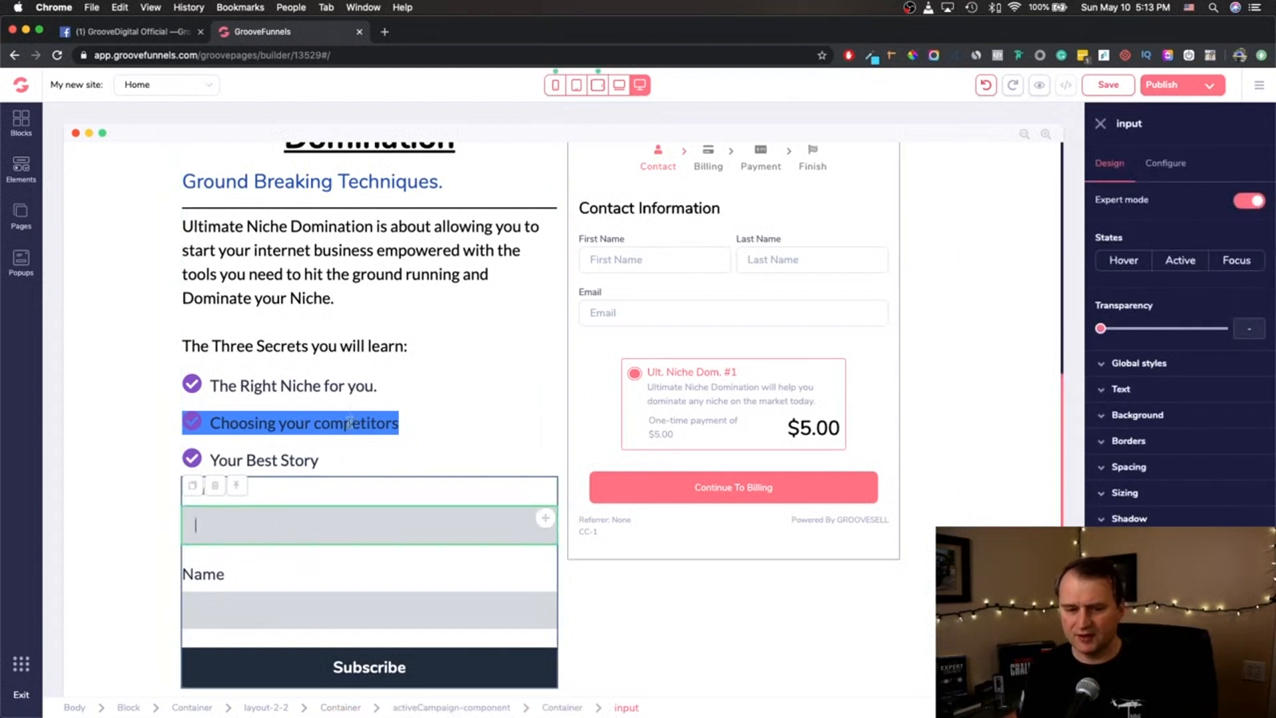
left_click(346, 425)
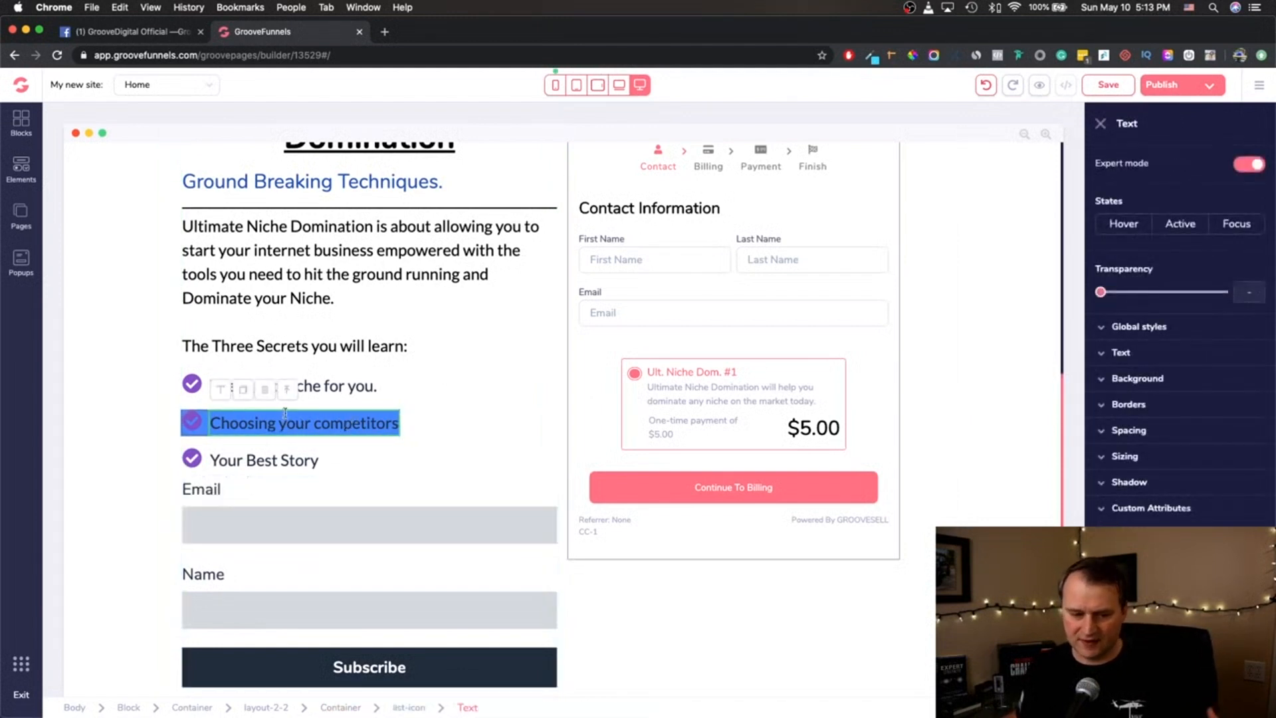
- Duplicate only the Email input field inside the form and undo the duplication
left_click(288, 530)
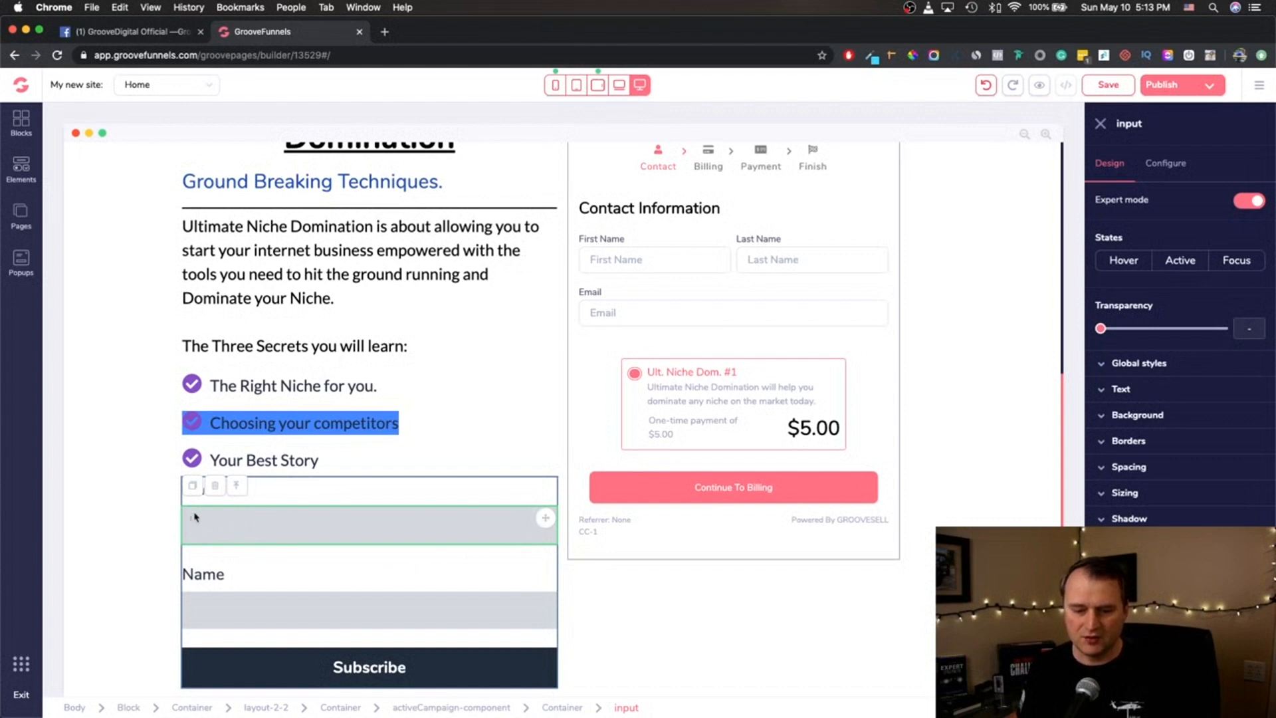
scroll(411, 467, "down", 3)
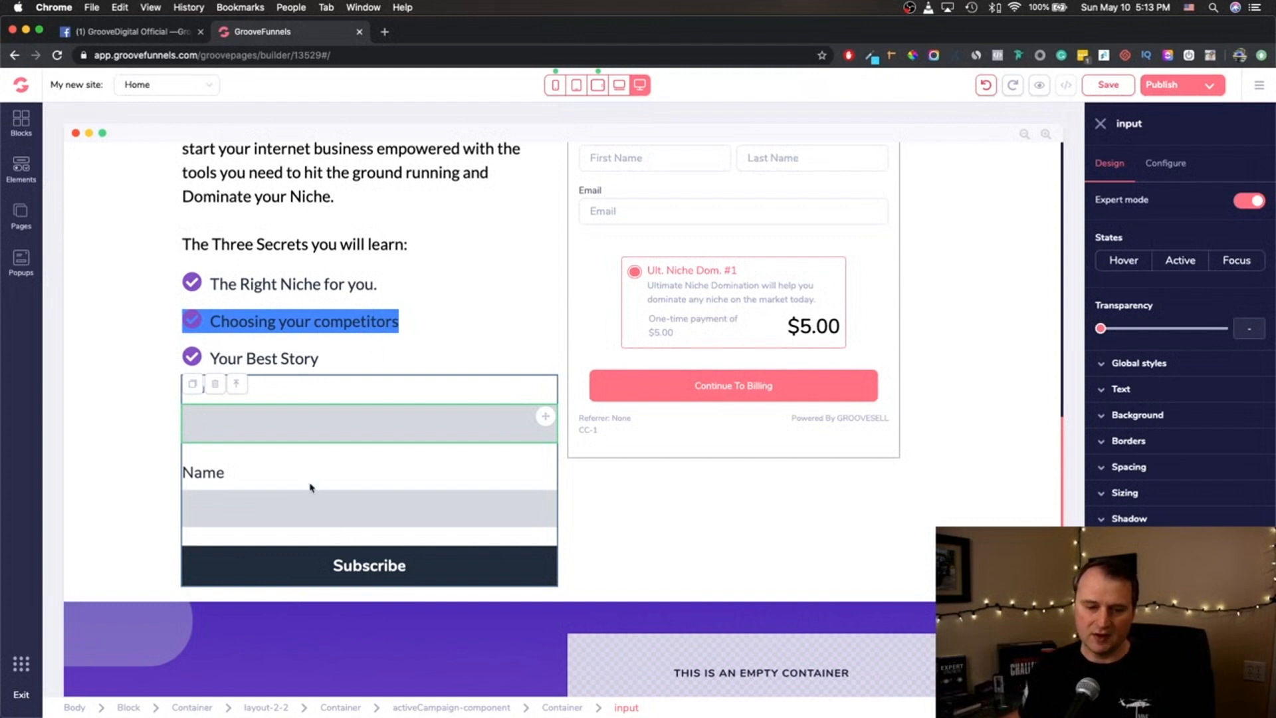
left_click(193, 385)
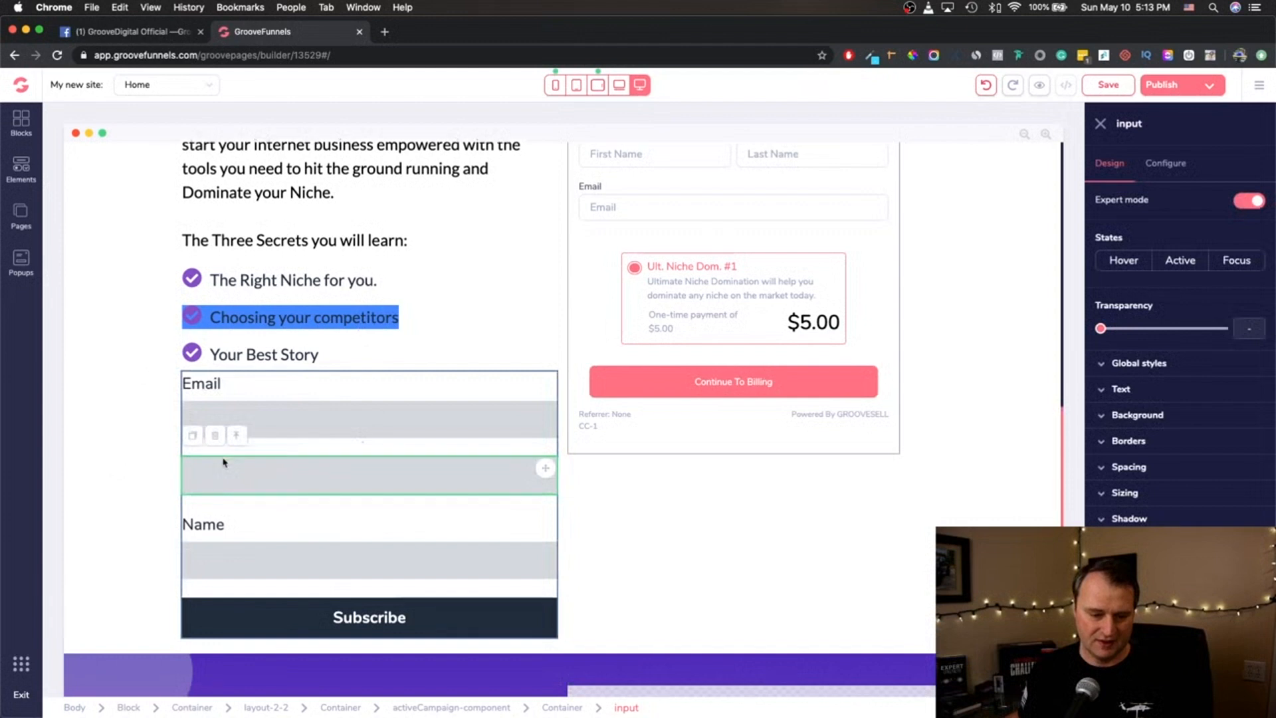
left_click(305, 321)
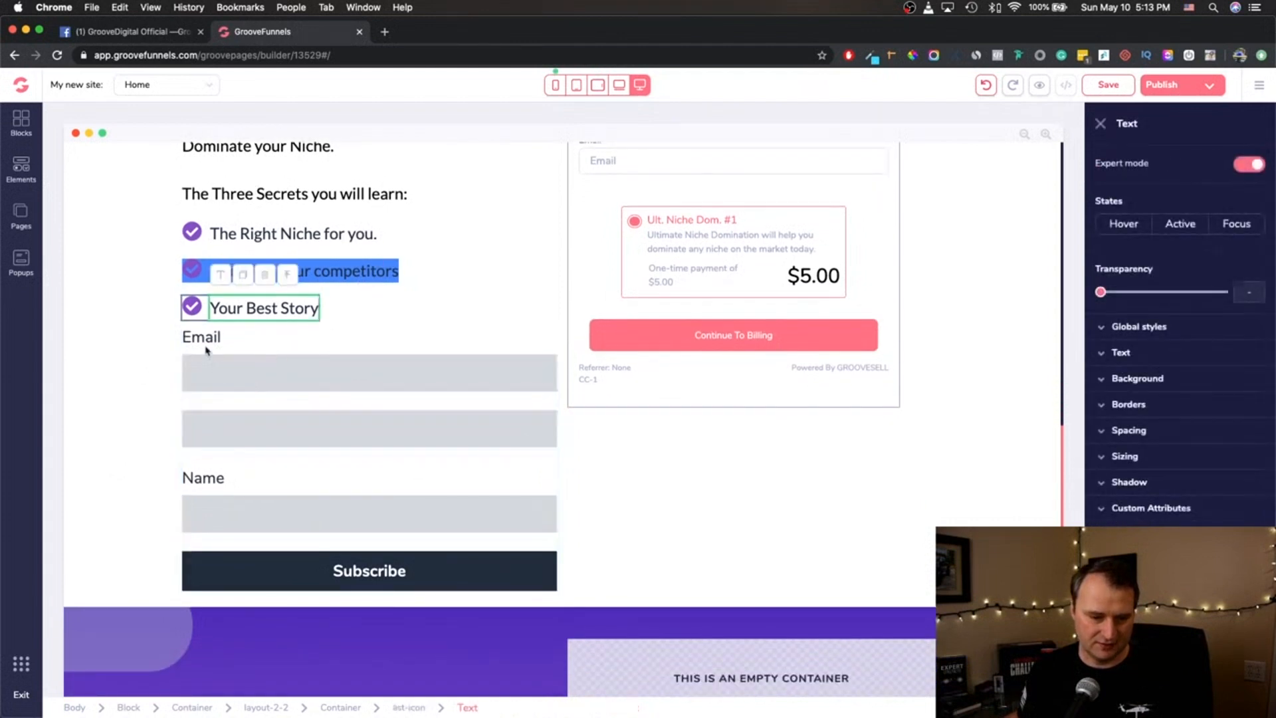
left_click(986, 85)
- Duplicate the whole activeCampaign form component below the "Your Best Story" list item instead of a single input
left_click(396, 413)
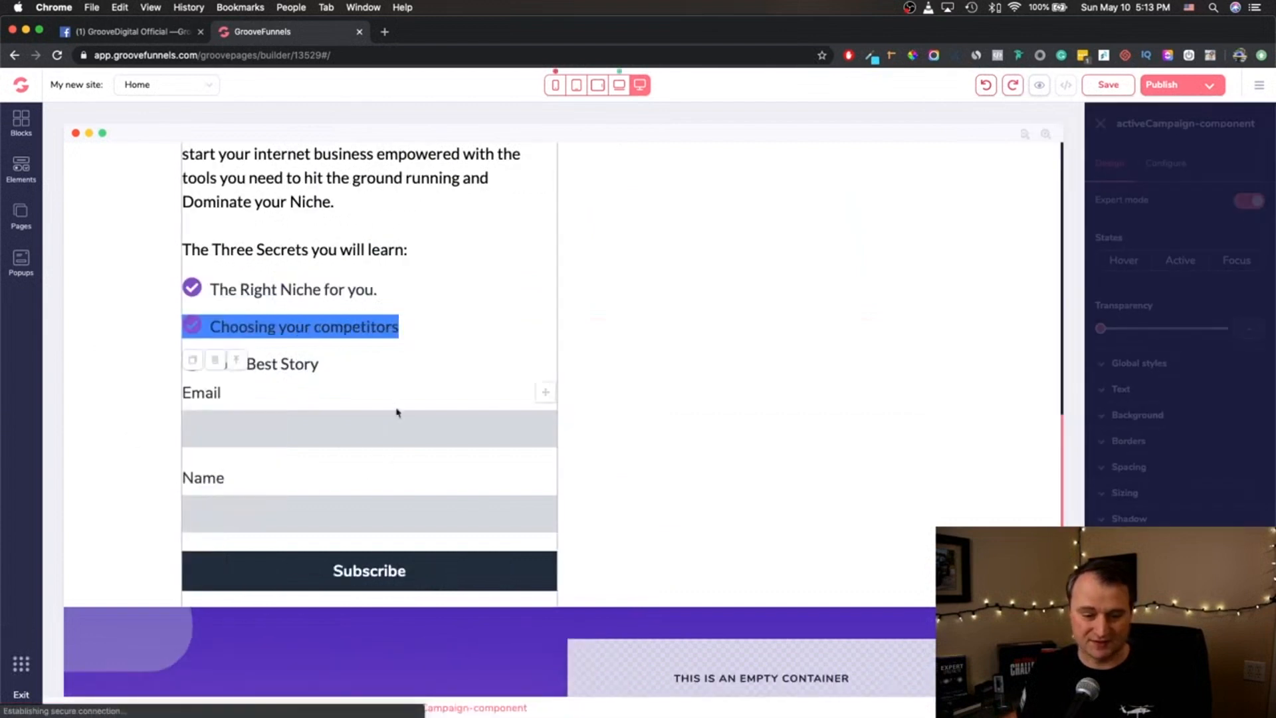
left_click(220, 431)
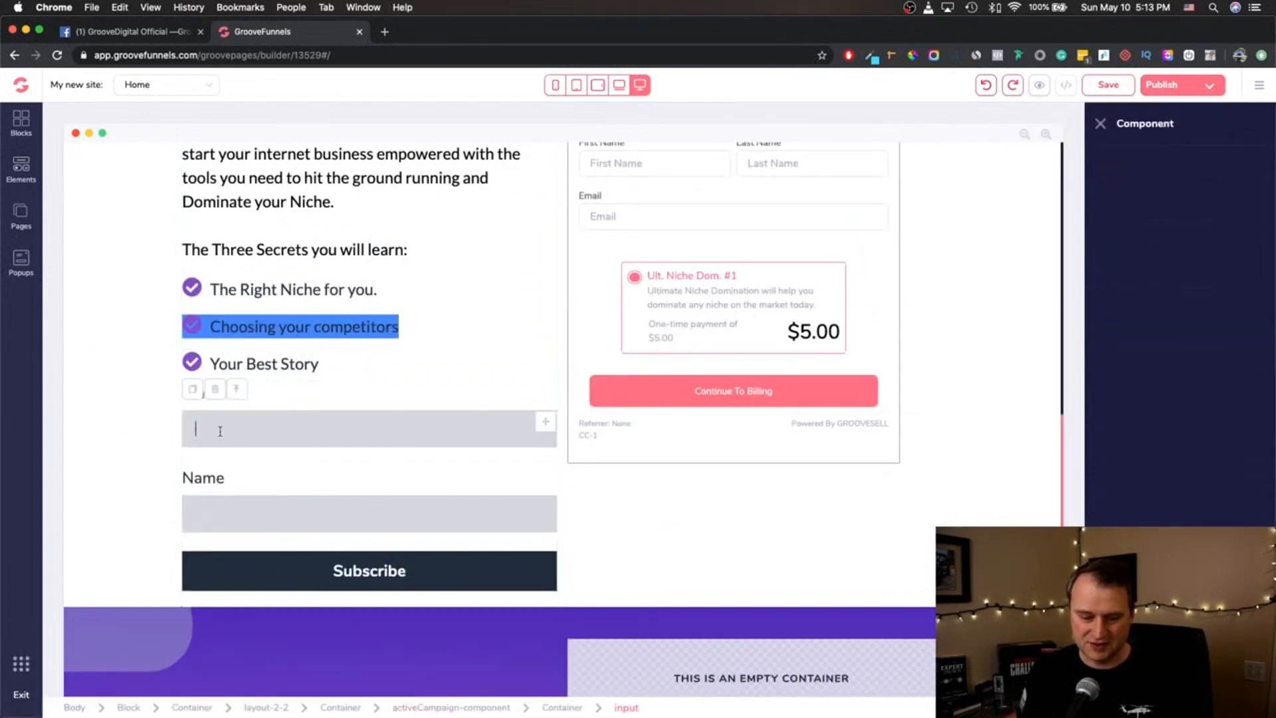
left_click(286, 393)
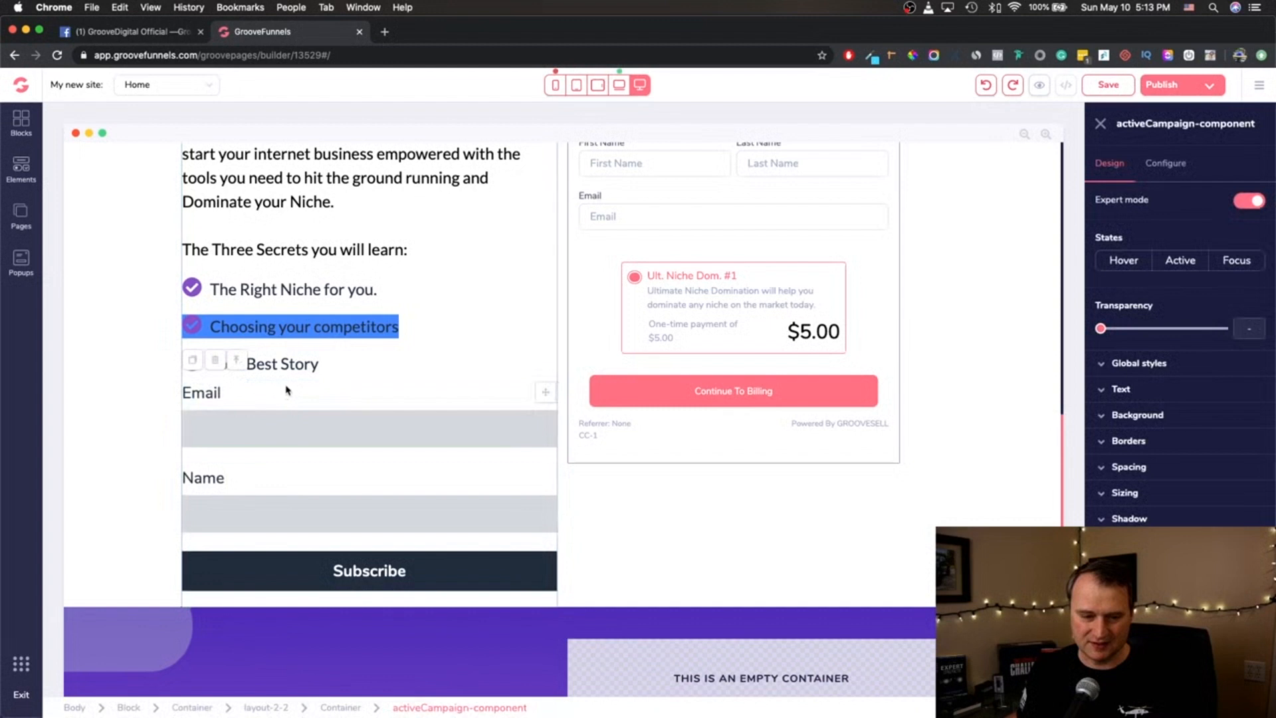
left_click(194, 361)
scroll(266, 366, "down", 3)
scroll(336, 307, "up", 2)
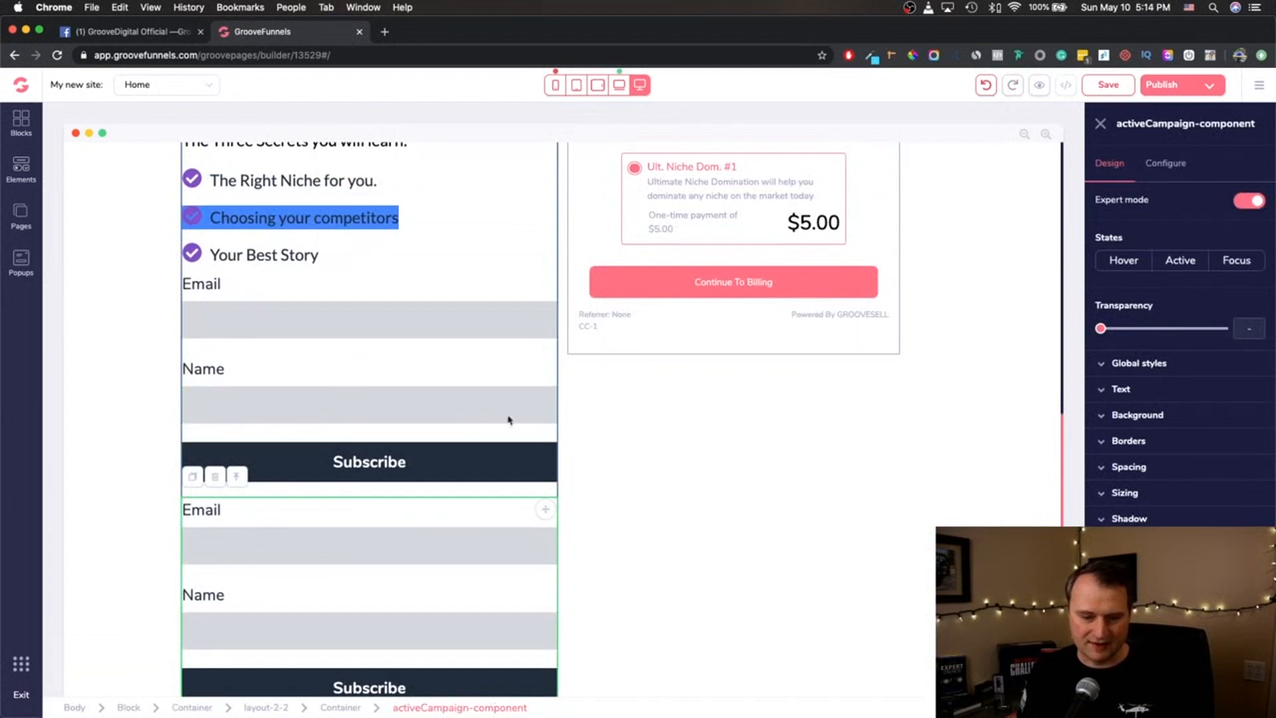
- Place the duplicated form in the neighbouring column, above the "Ult. Niche Dom." checkout form
left_click_drag(546, 513, 836, 577)
scroll(816, 560, "up", 8)
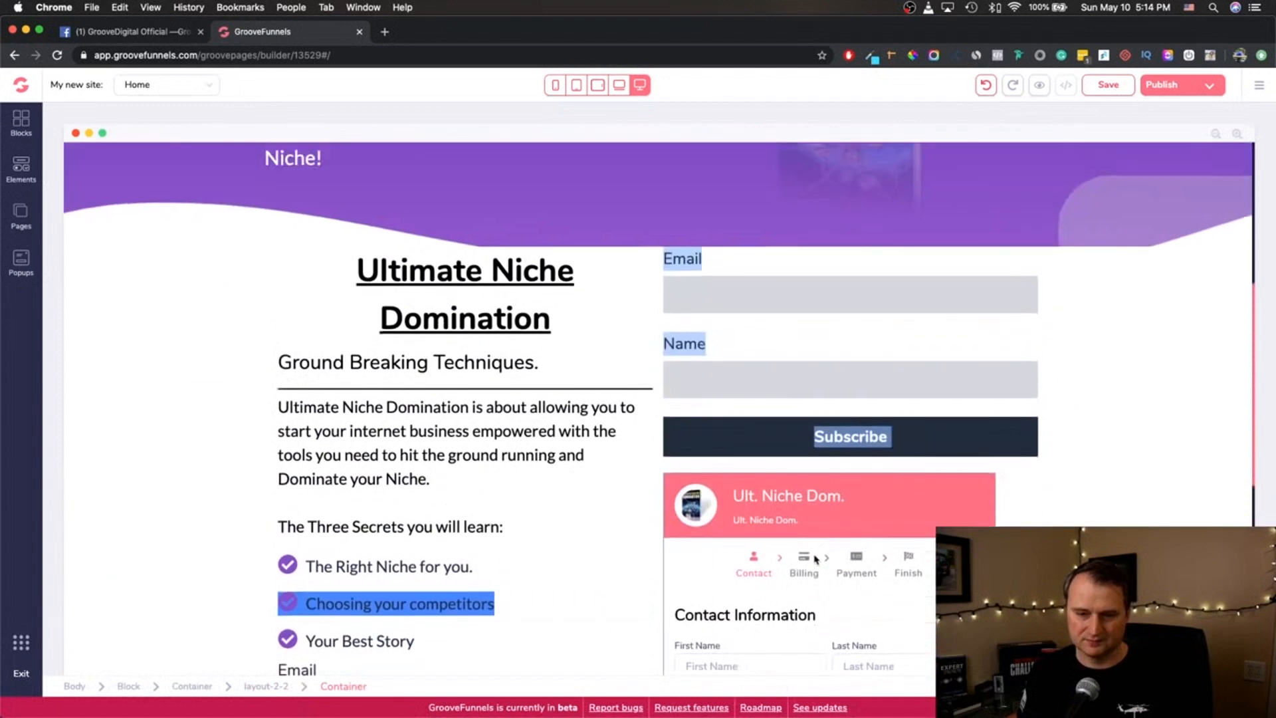
scroll(816, 560, "down", 1)
- Move the duplicated form into the purple hero section, beneath the "Only for the Most Successful Business Owners" subtitle
left_click_drag(1025, 351, 569, 416)
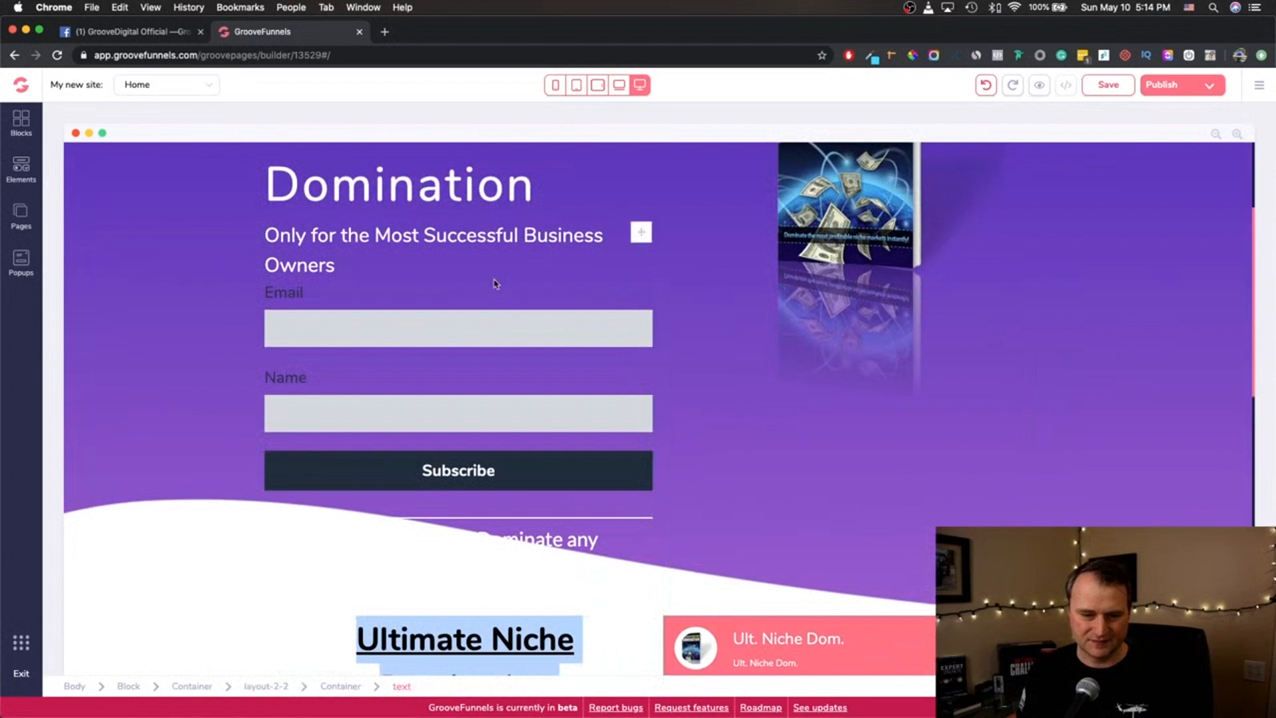
left_click(493, 276)
scroll(470, 328, "up", 3)
left_click(343, 294)
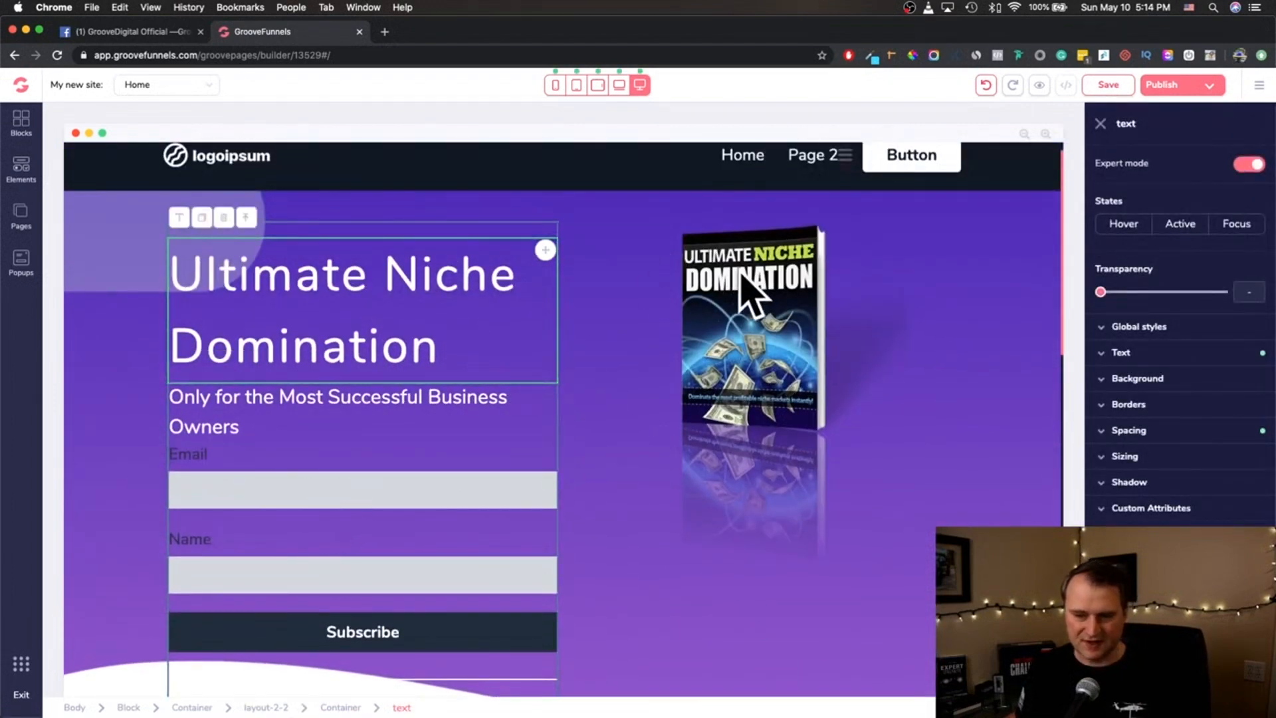
- Compare selecting an individual input or label with selecting the entire activeCampaign component in the original and the duplicated form
scroll(276, 535, "down", 10)
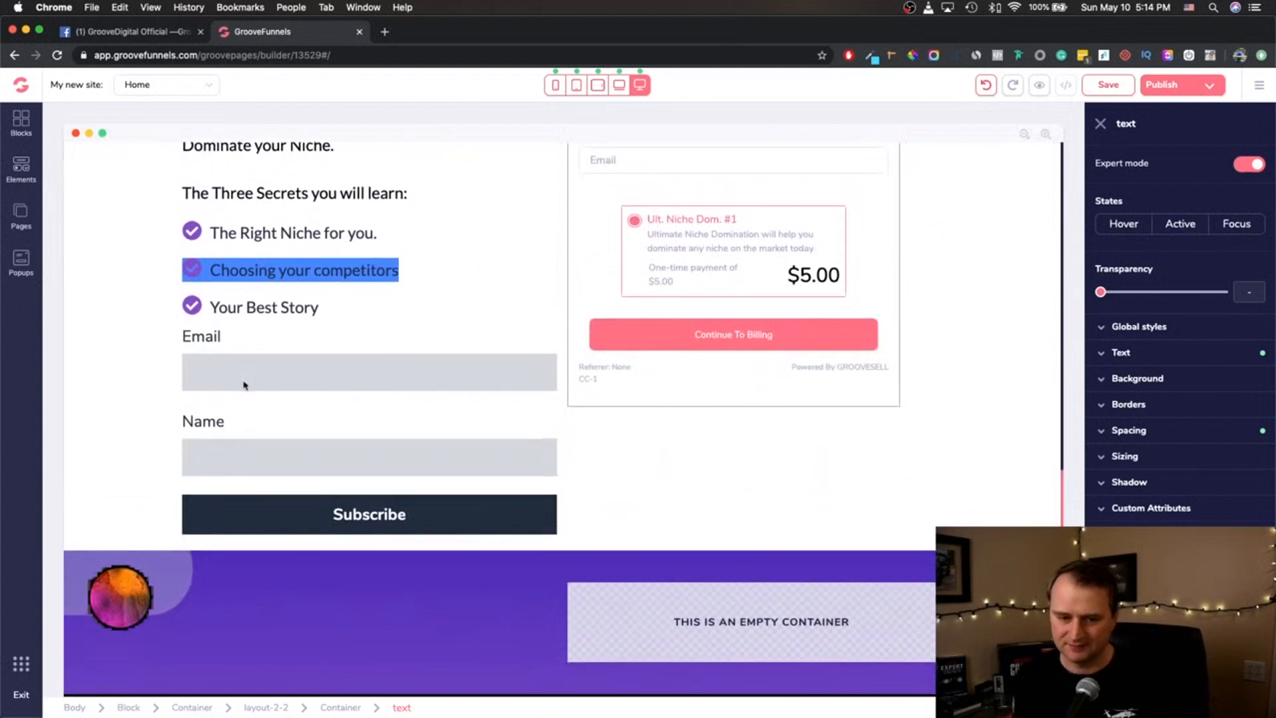
left_click(220, 456)
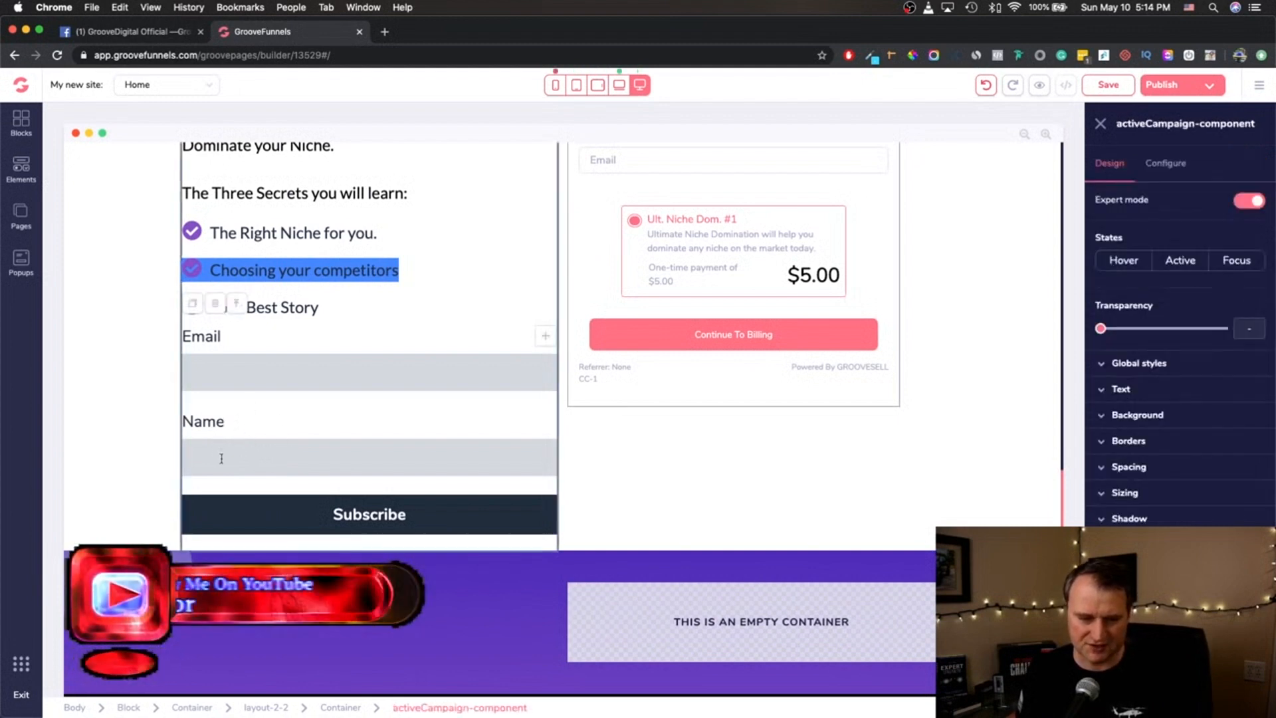
left_click(220, 456)
left_click(229, 372)
left_click(246, 373)
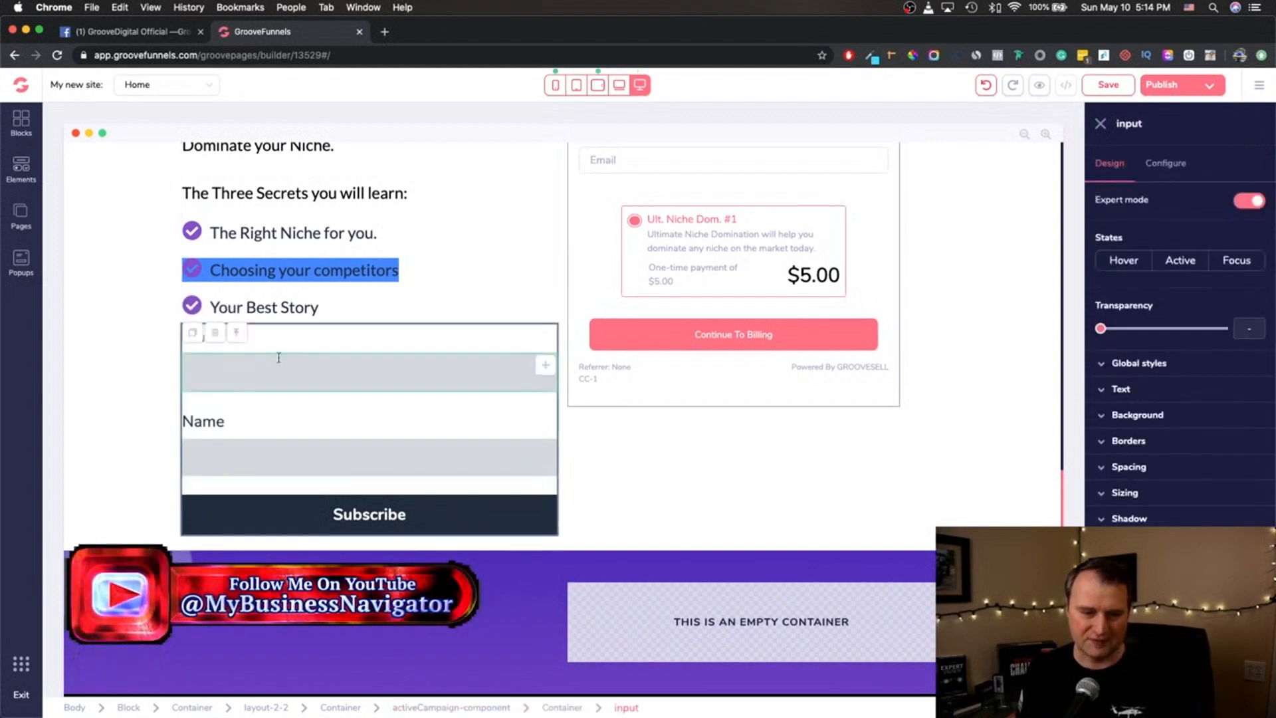
scroll(419, 329, "up", 13)
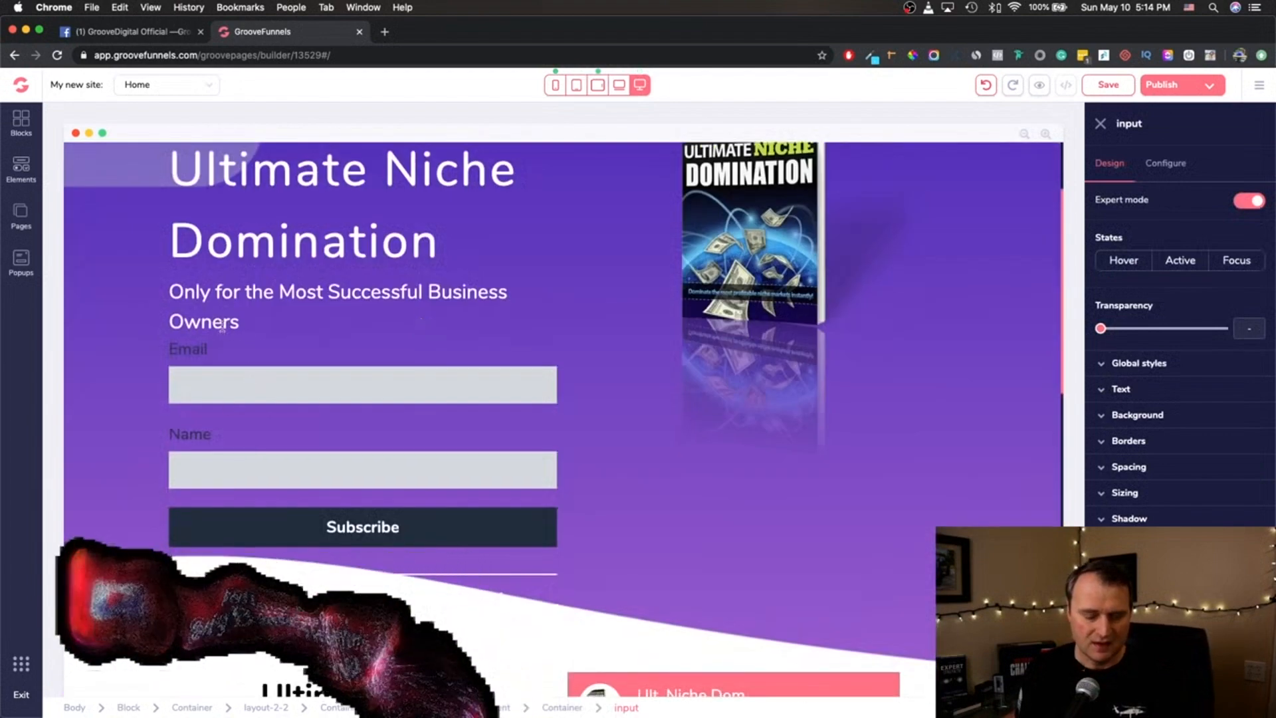
left_click(233, 354)
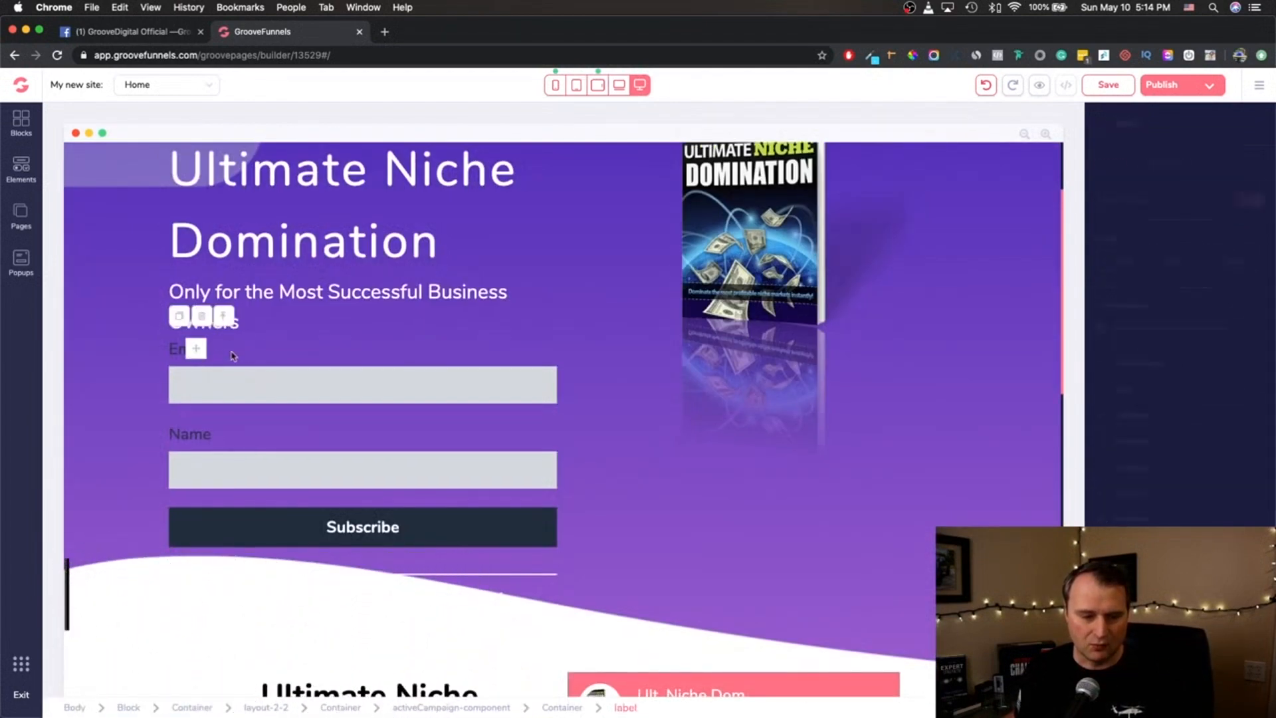
left_click(293, 358)
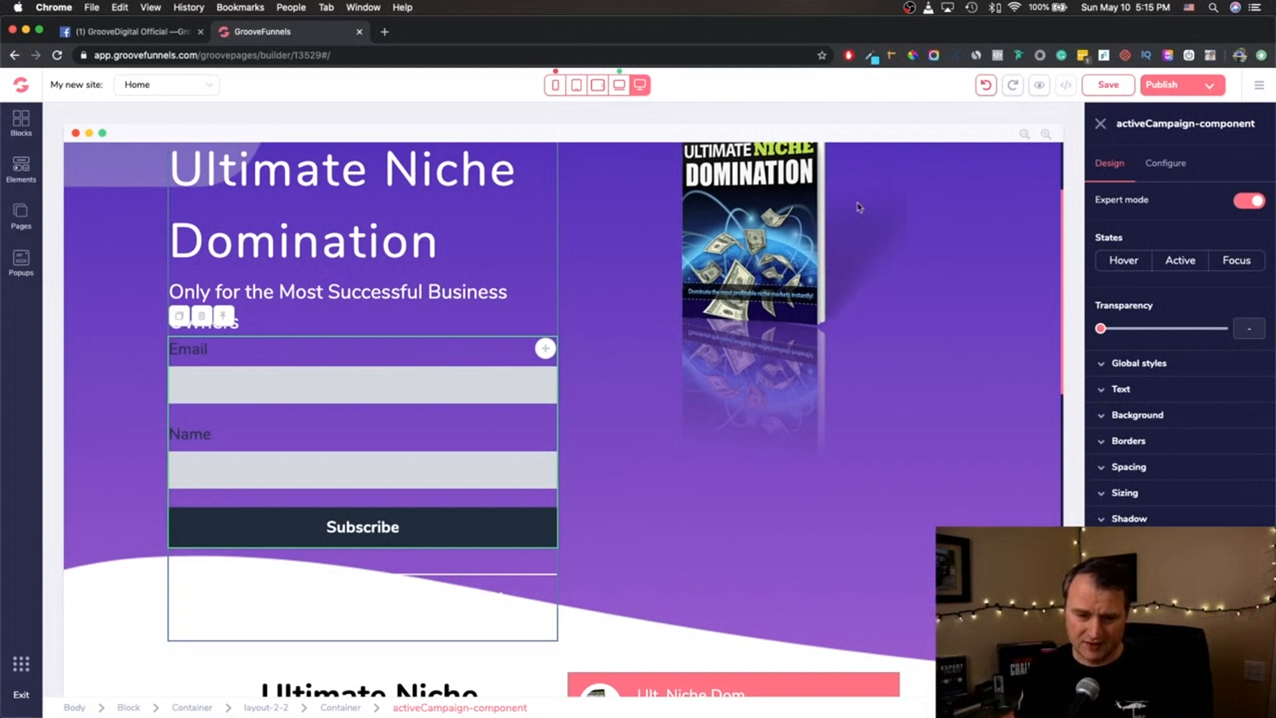
- Select the Email input and the Subscribe button individually in the original form below the secrets list
scroll(513, 342, "down", 5)
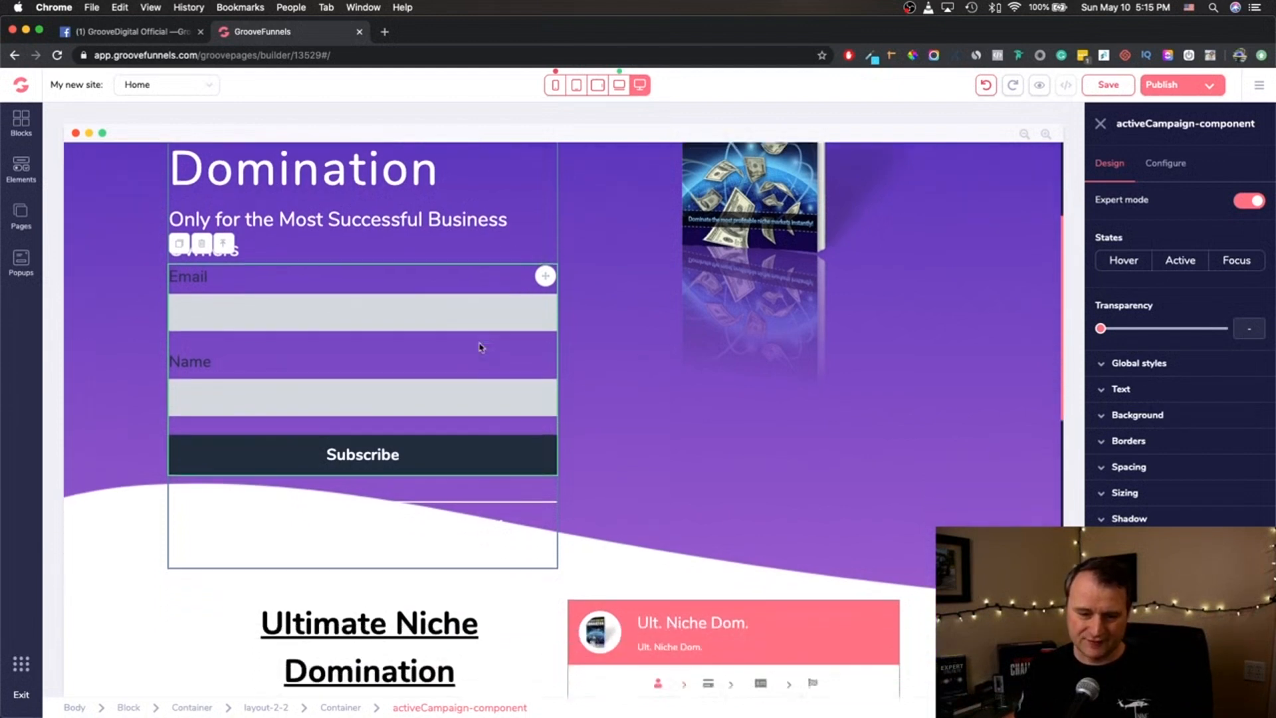
scroll(479, 345, "up", 3)
scroll(691, 359, "down", 10)
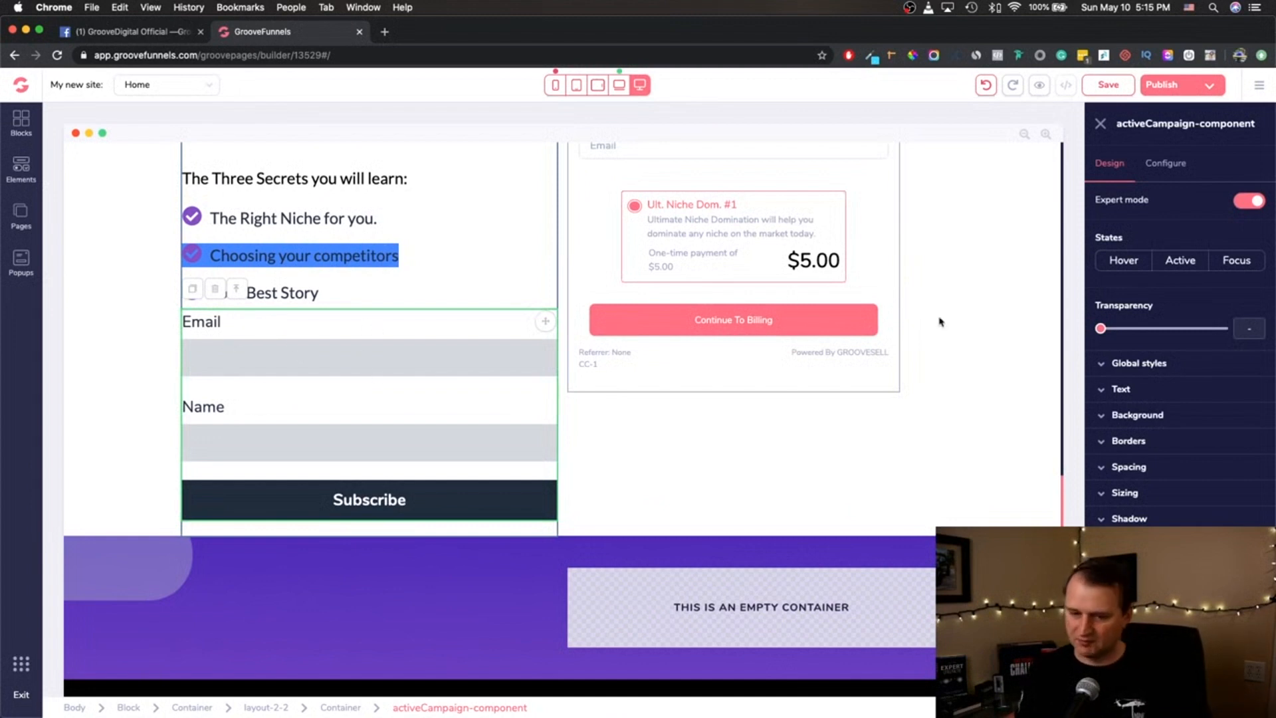
left_click(289, 355)
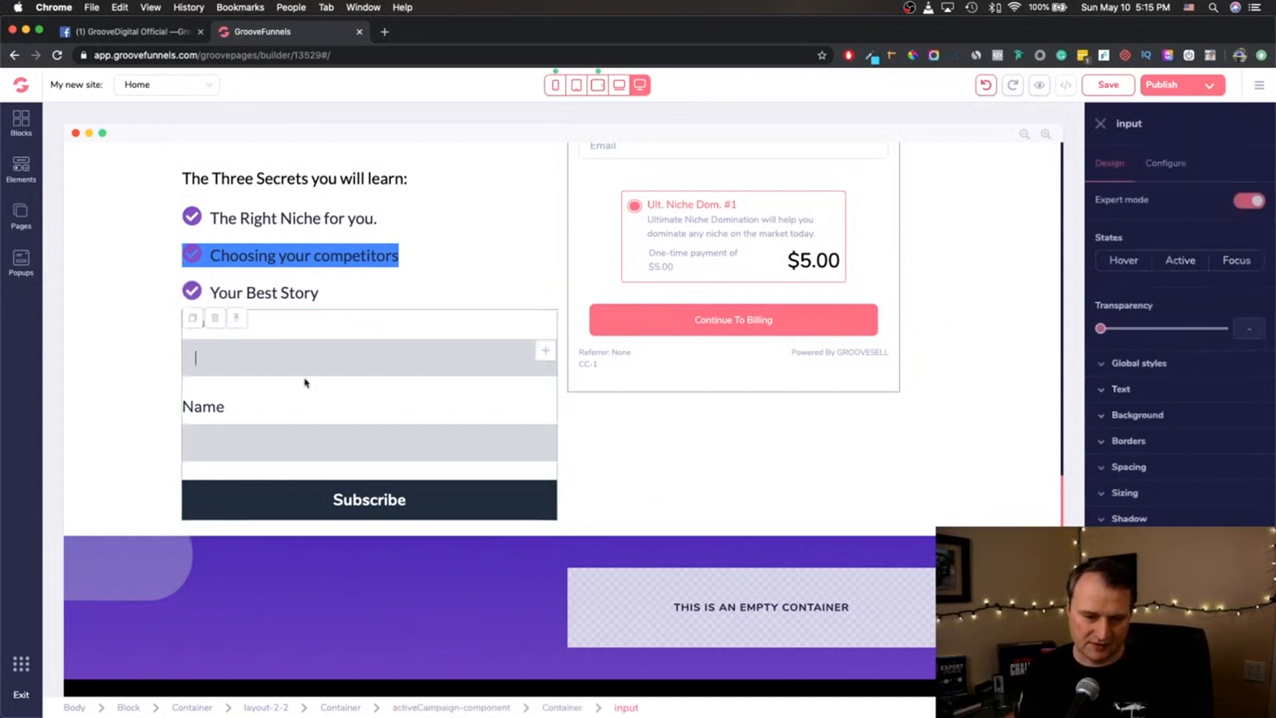
left_click(366, 501)
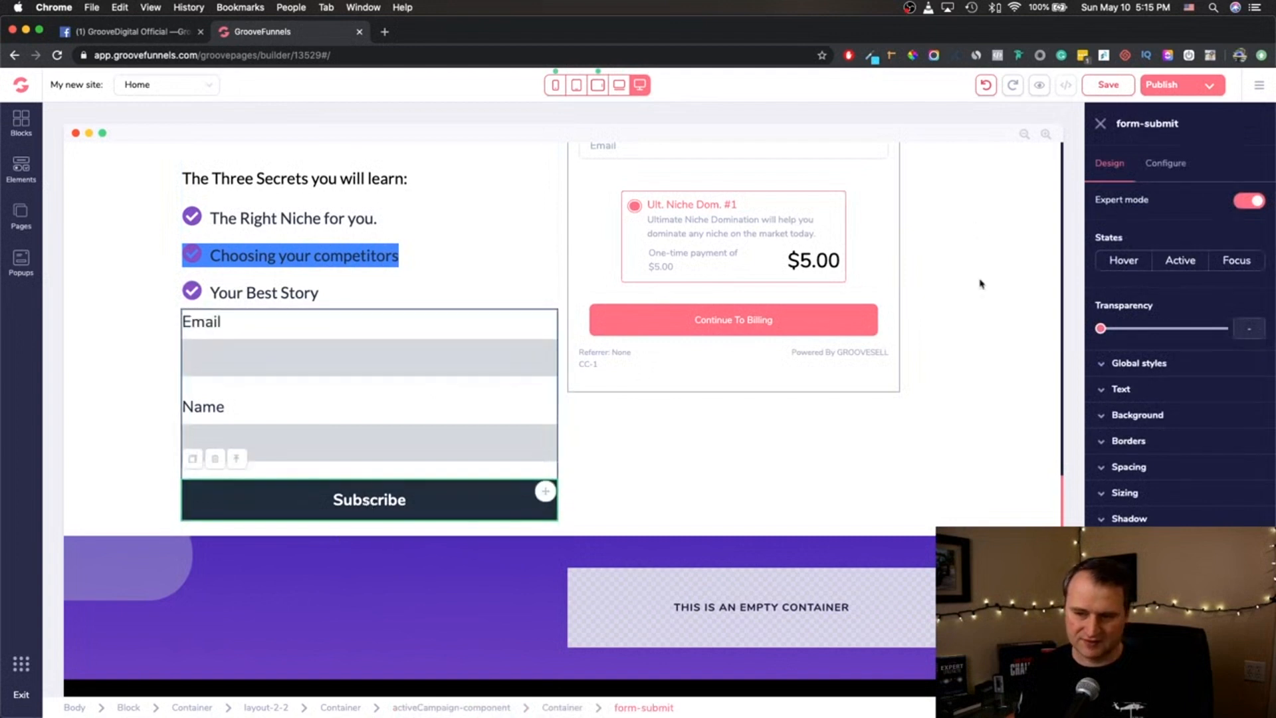
- Open the configuration of the whole activeCampaign component and look through the thank-you redirect link options, keeping none
left_click(465, 325)
left_click(1161, 166)
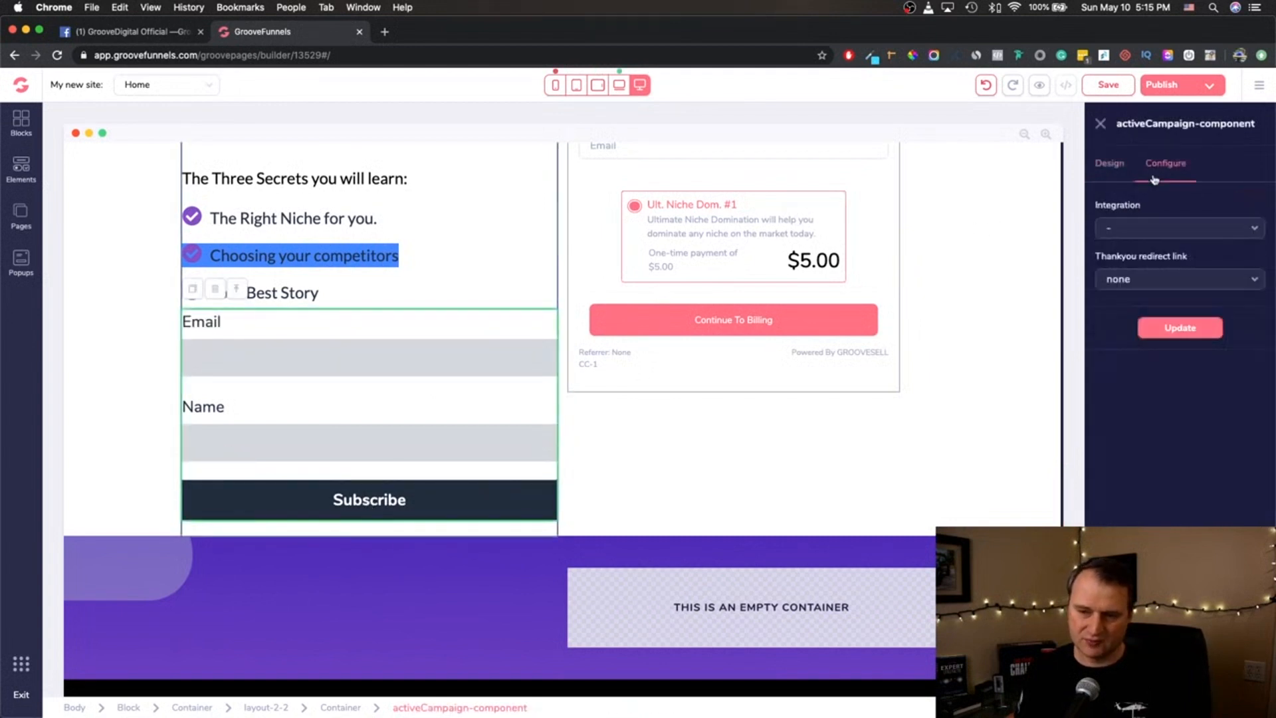
left_click(1222, 274)
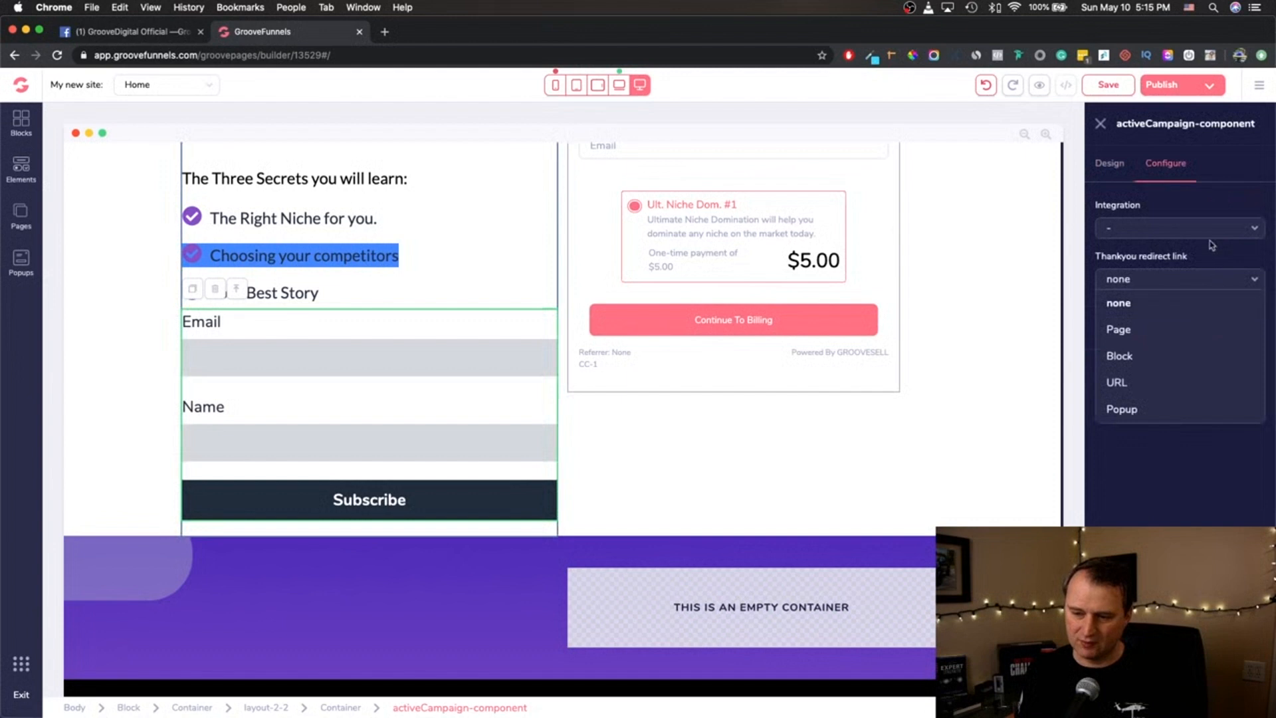
left_click(1182, 308)
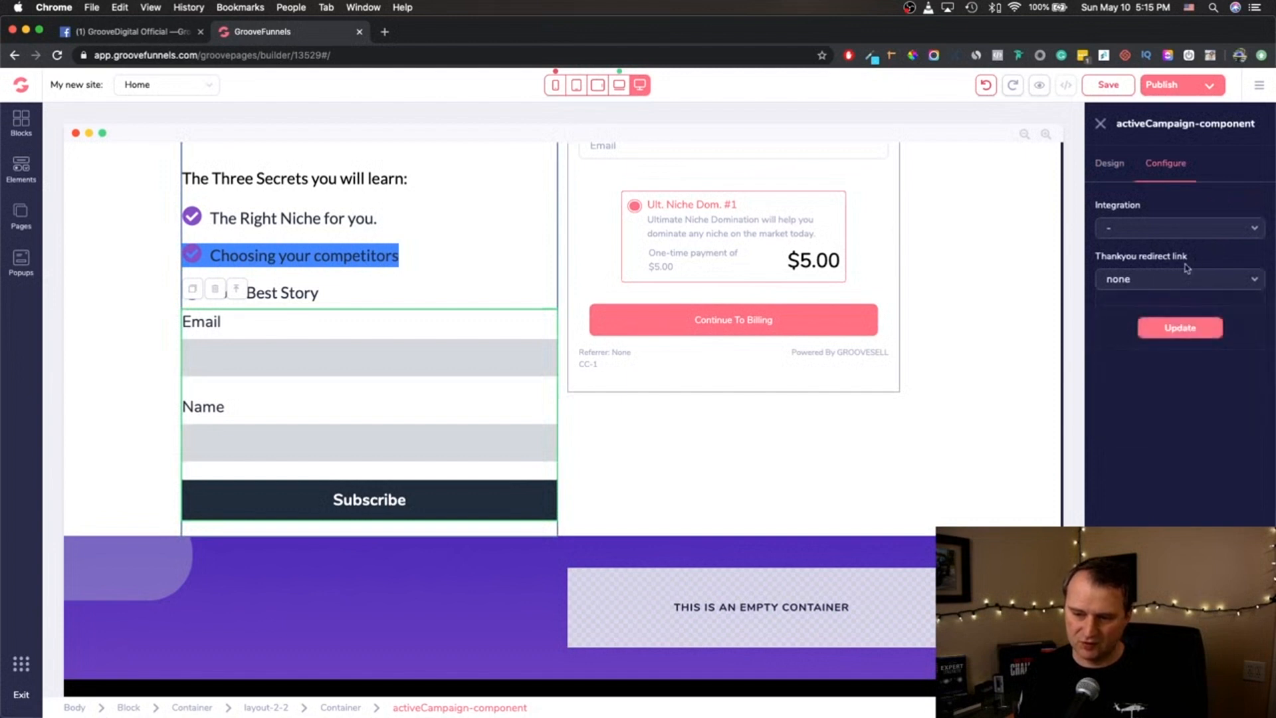
- Select the form's parts individually and open the configuration settings of the Name input
left_click(371, 351)
left_click(366, 356)
left_click(288, 324)
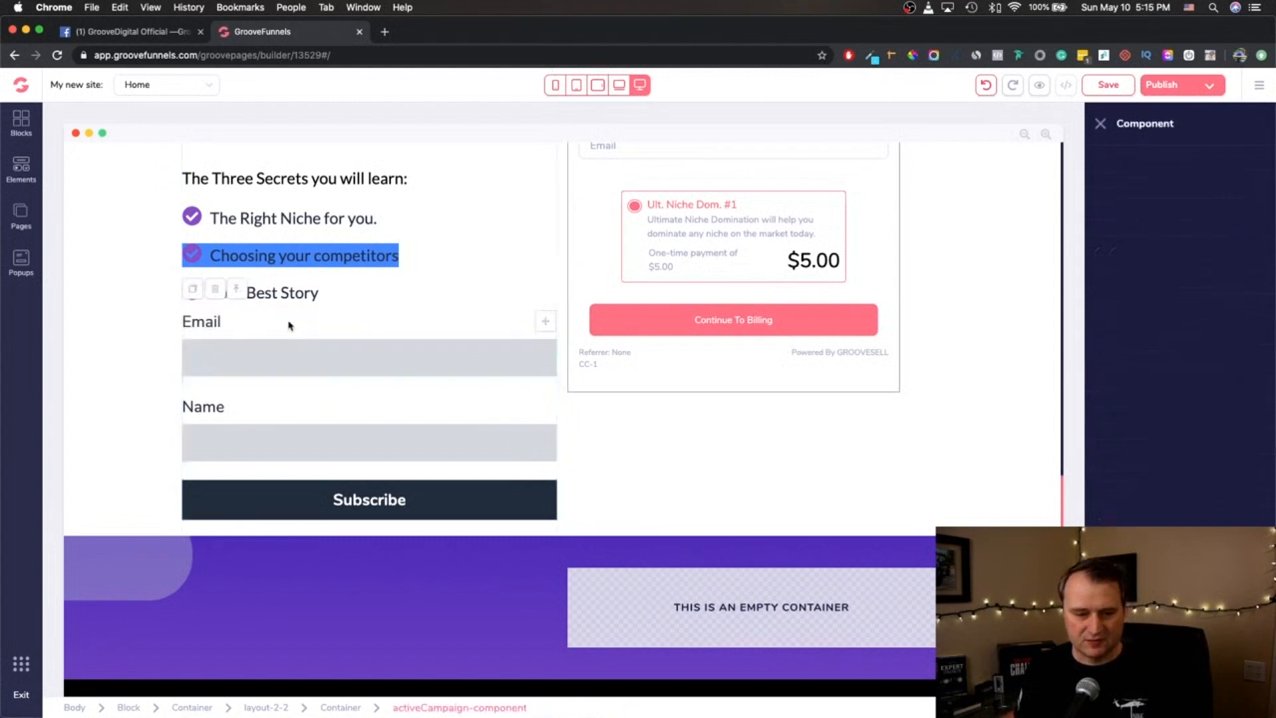
left_click(216, 325)
left_click(237, 367)
left_click(237, 364)
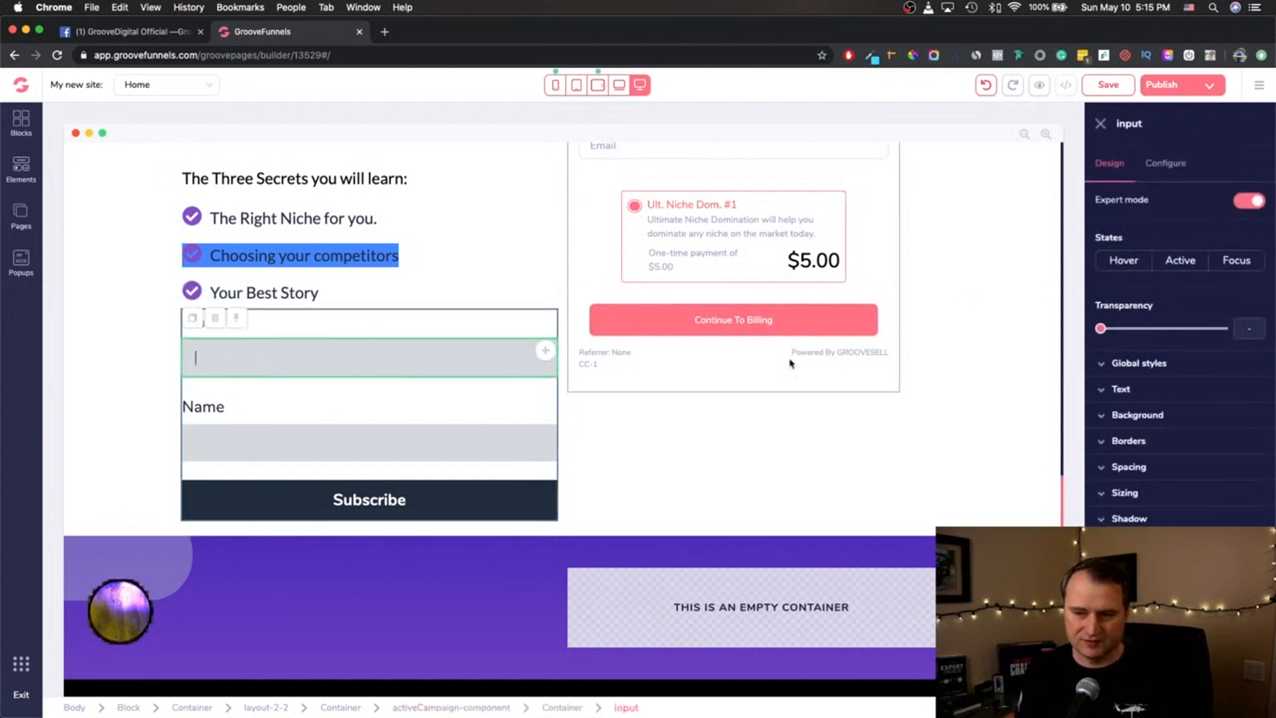
left_click(252, 440)
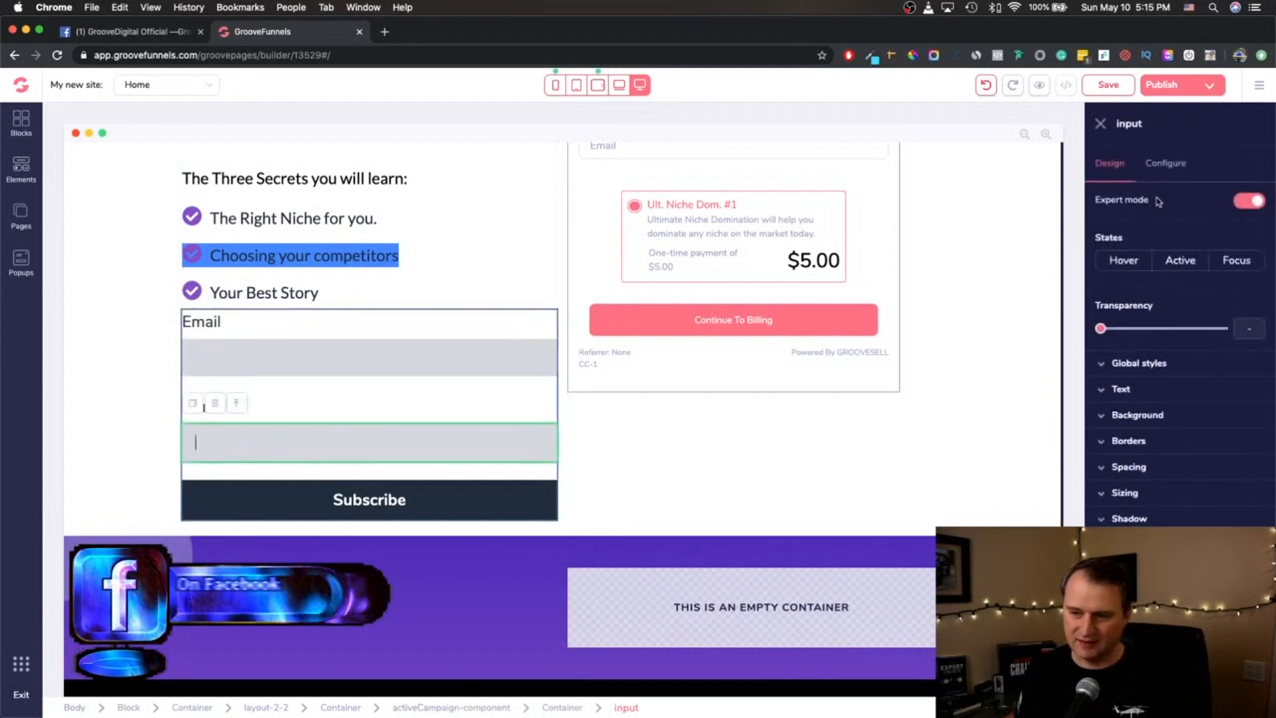
left_click(1164, 163)
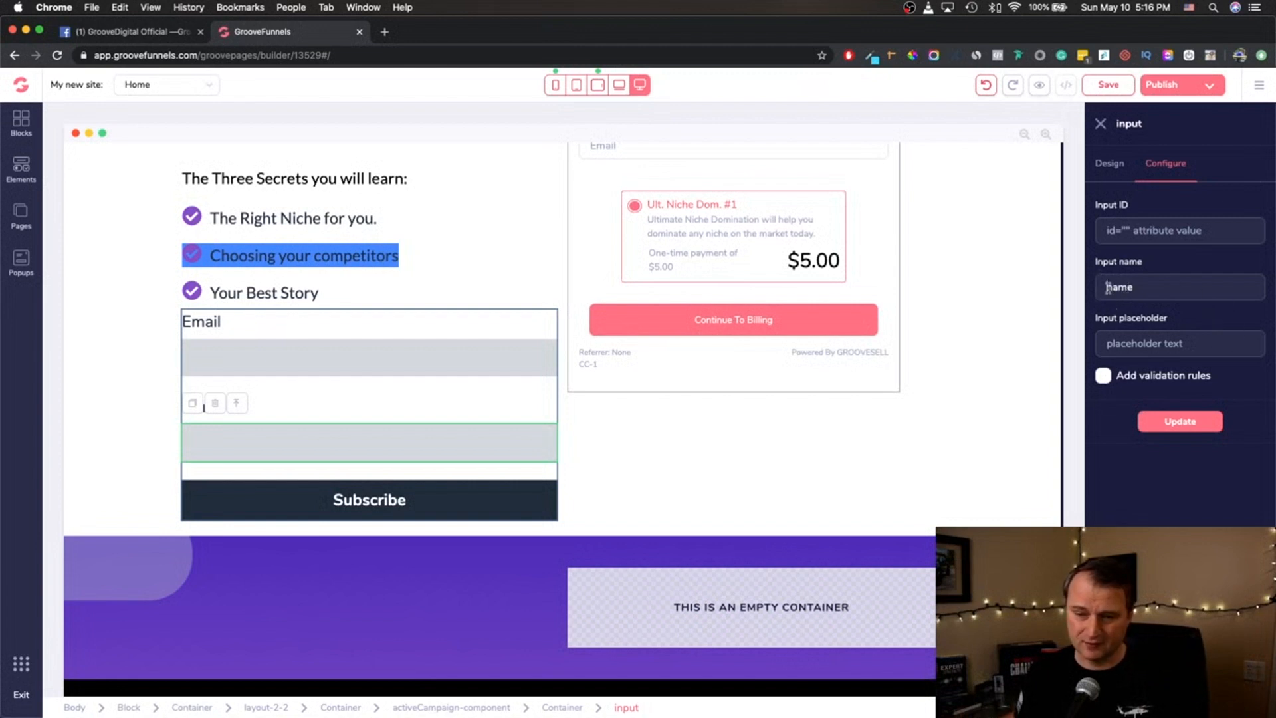
- Open the Email input's configuration and turn on its validation rules
left_click(225, 369)
left_click(227, 361)
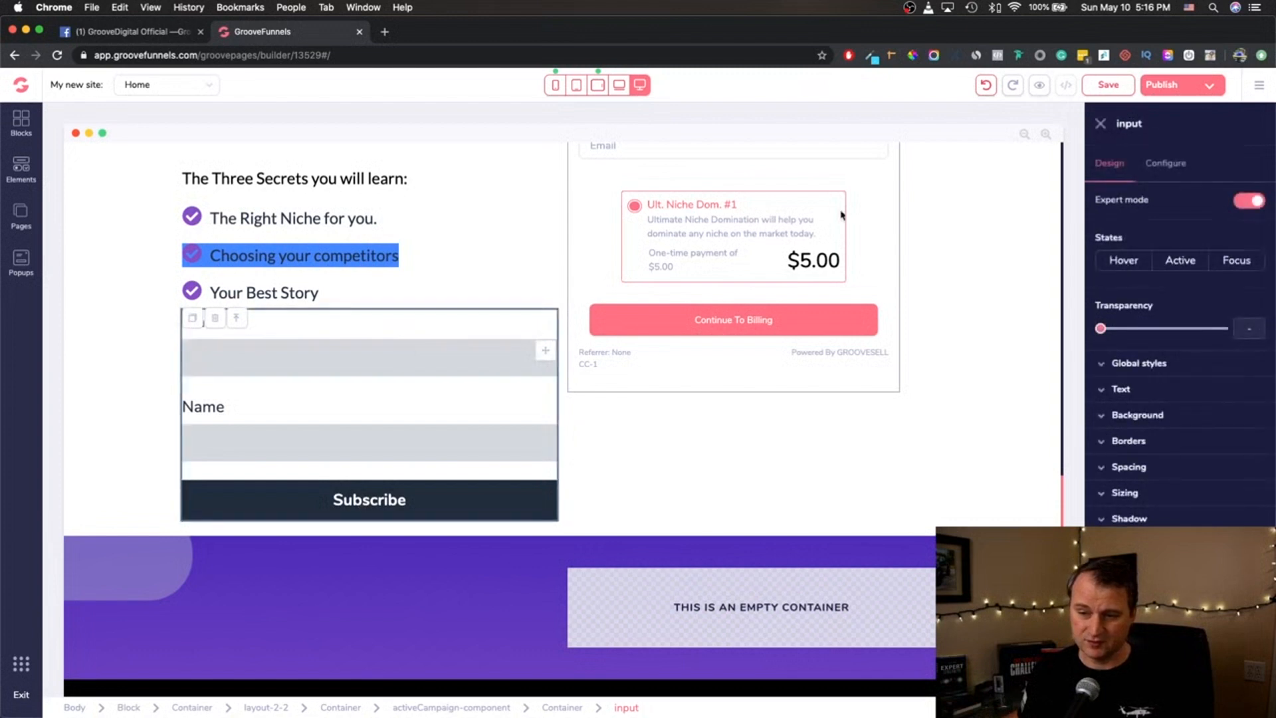
left_click(1166, 163)
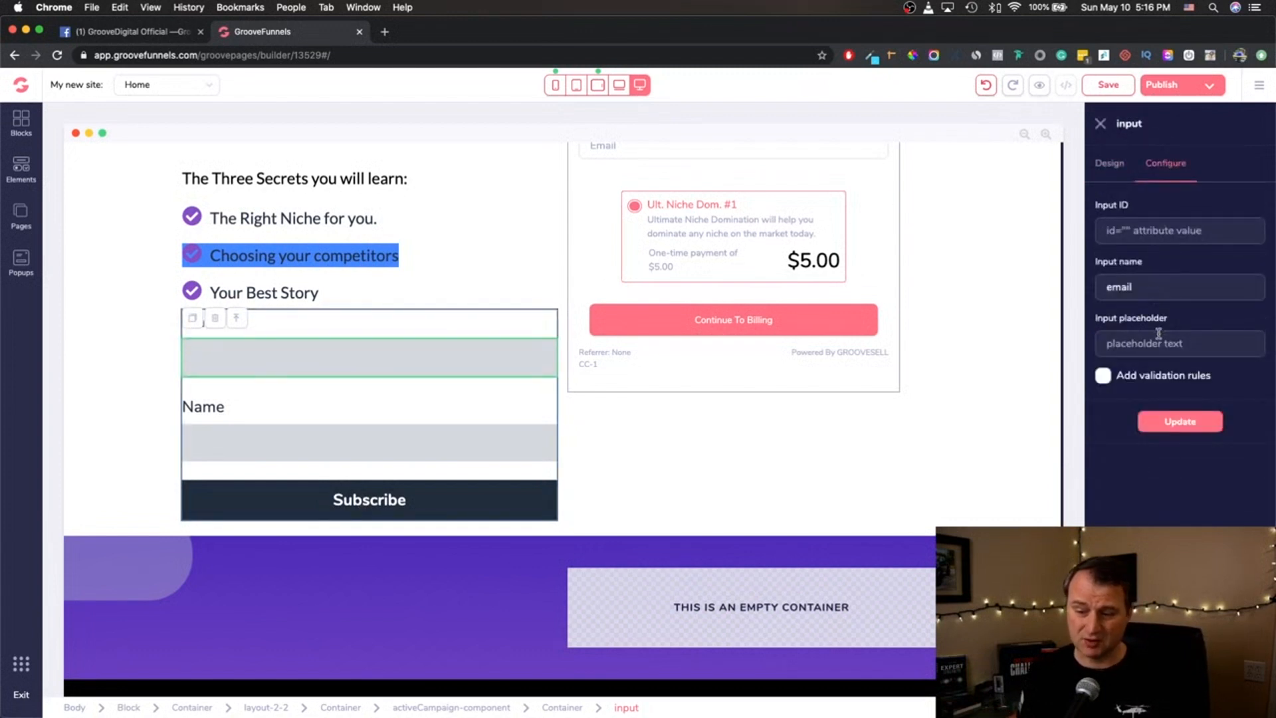
left_click(1102, 376)
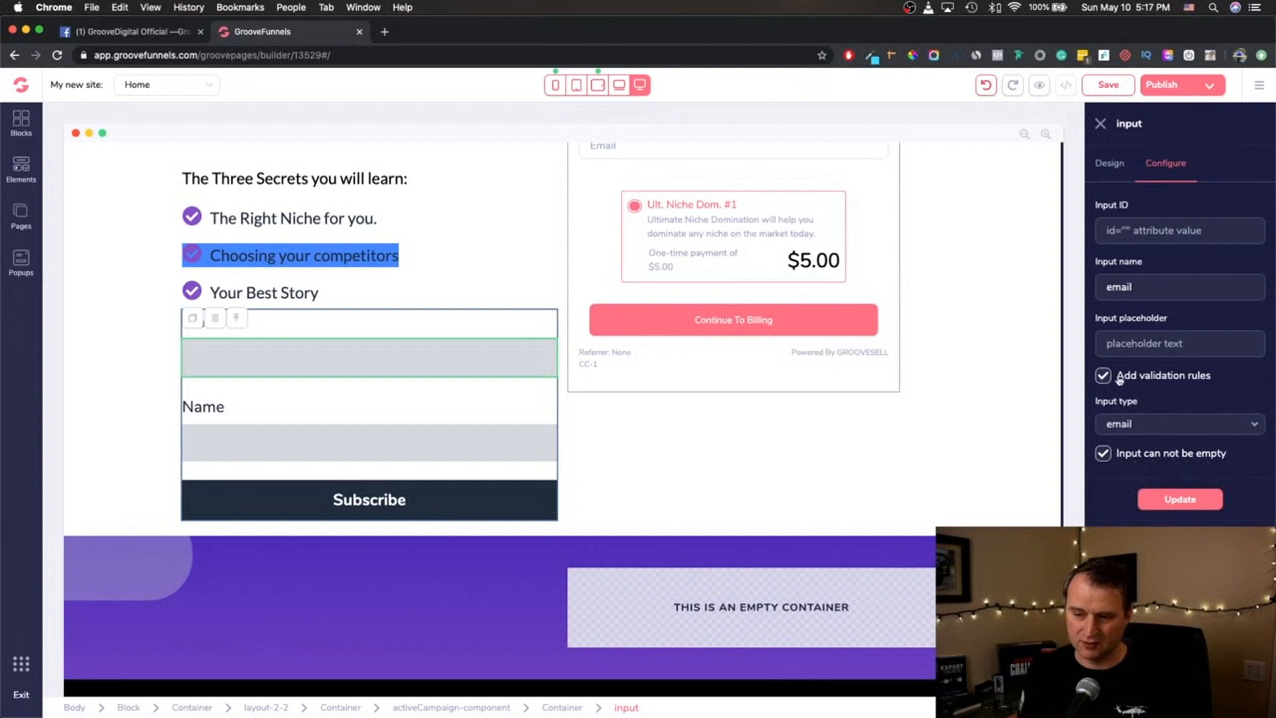
left_click(390, 289)
left_click(218, 361)
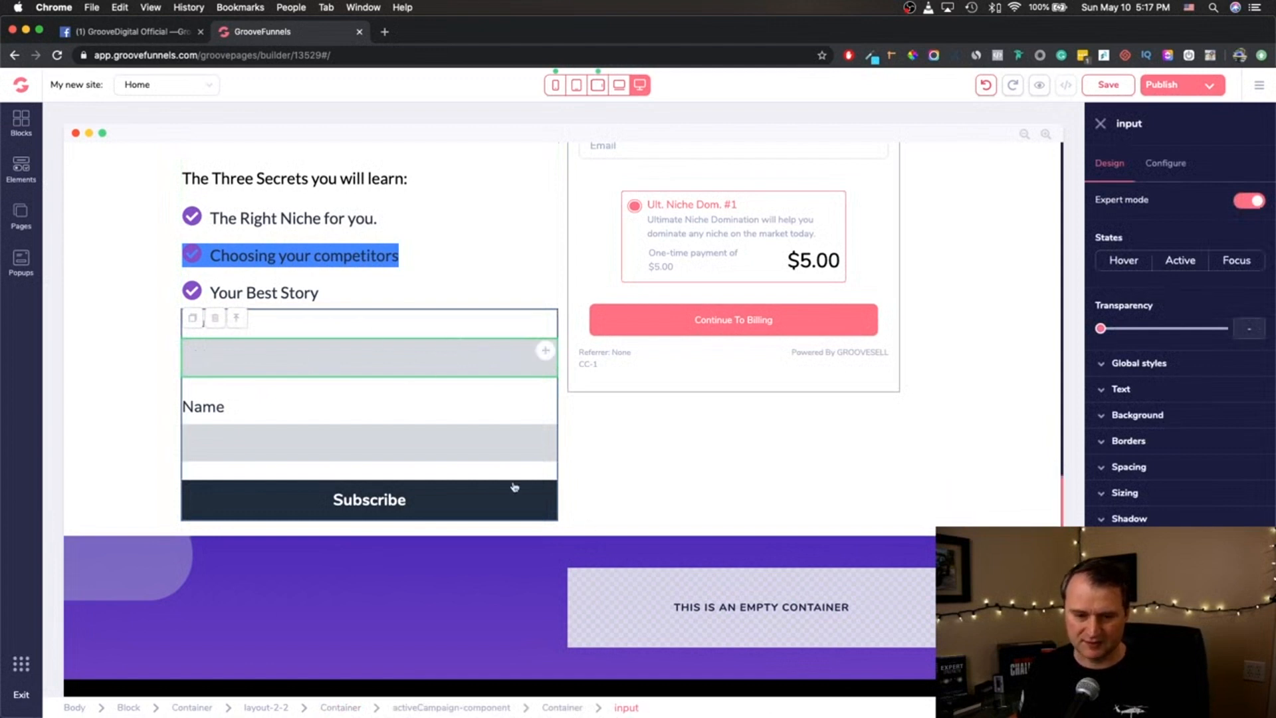
- Turn on validation rules for the Name input and choose text as its input type
left_click(488, 442)
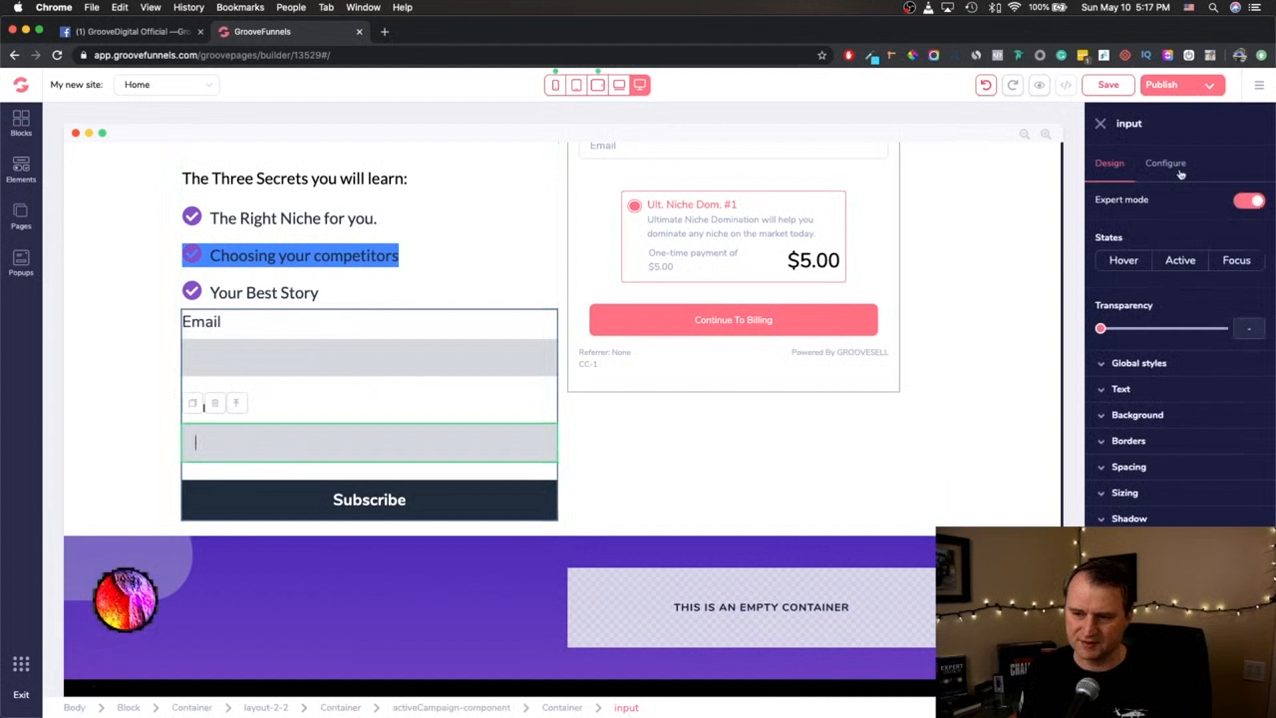
left_click(1166, 164)
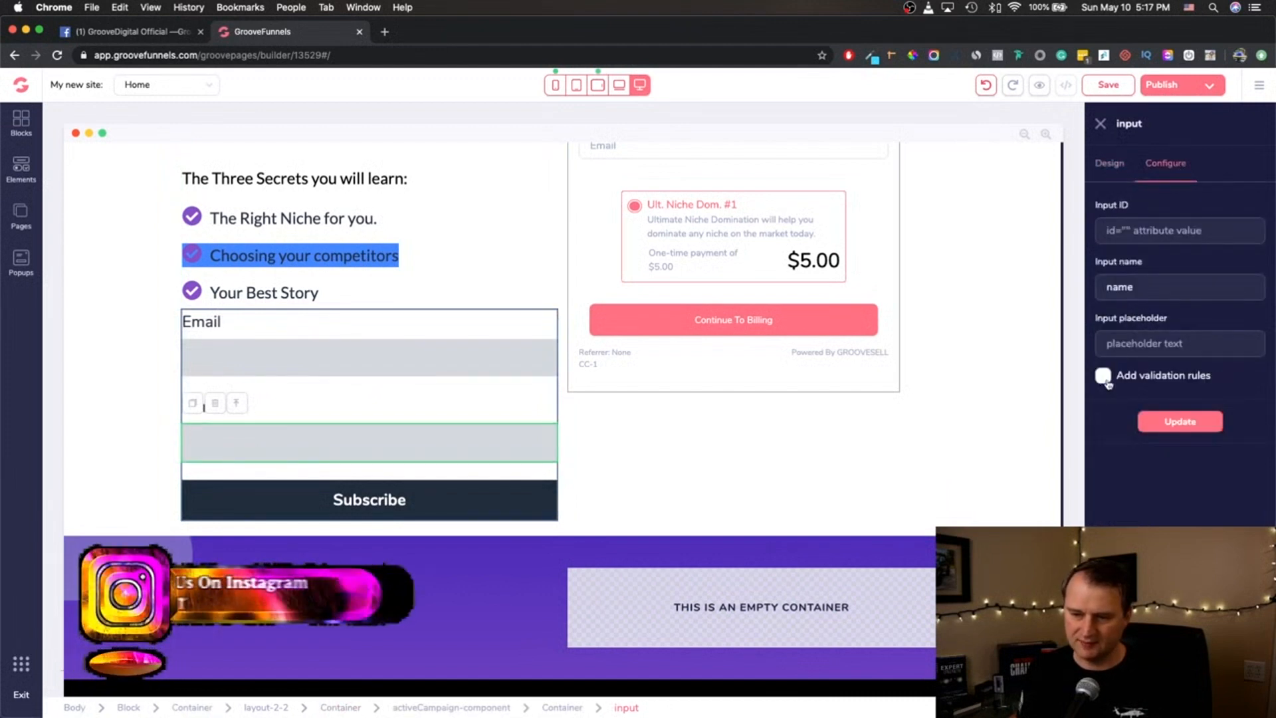
left_click(1129, 376)
left_click(1130, 423)
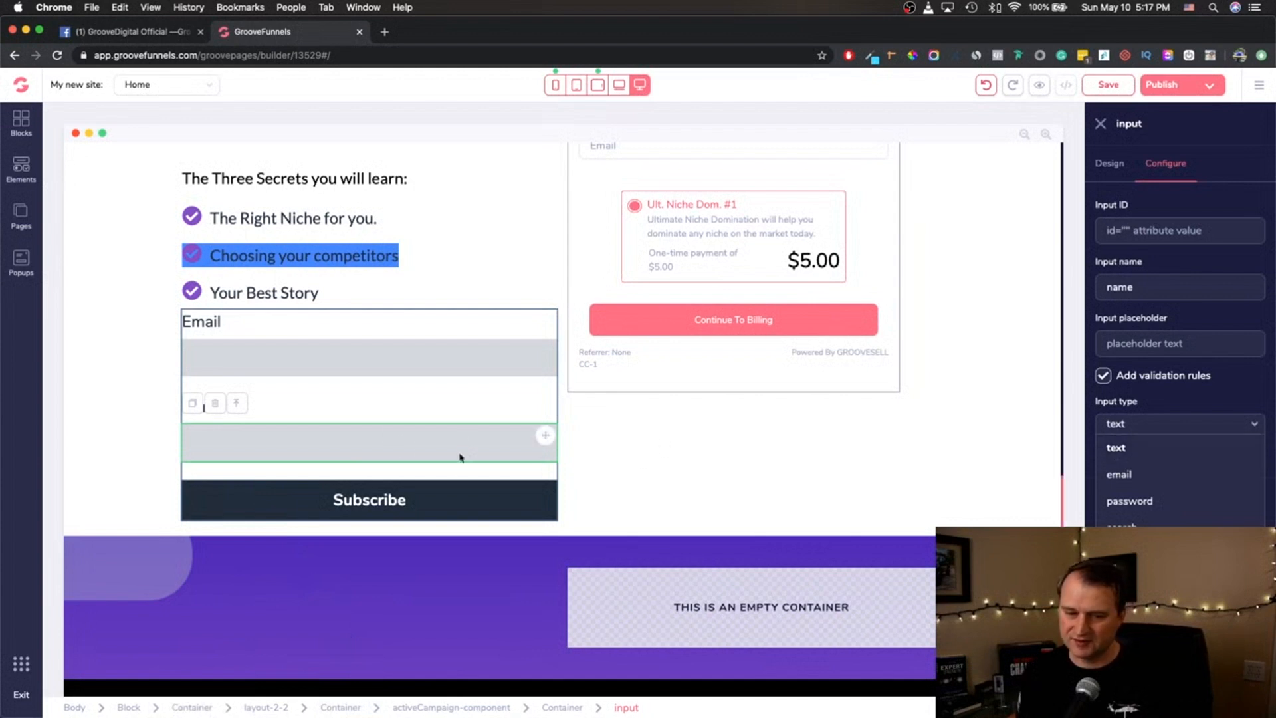
left_click(1136, 450)
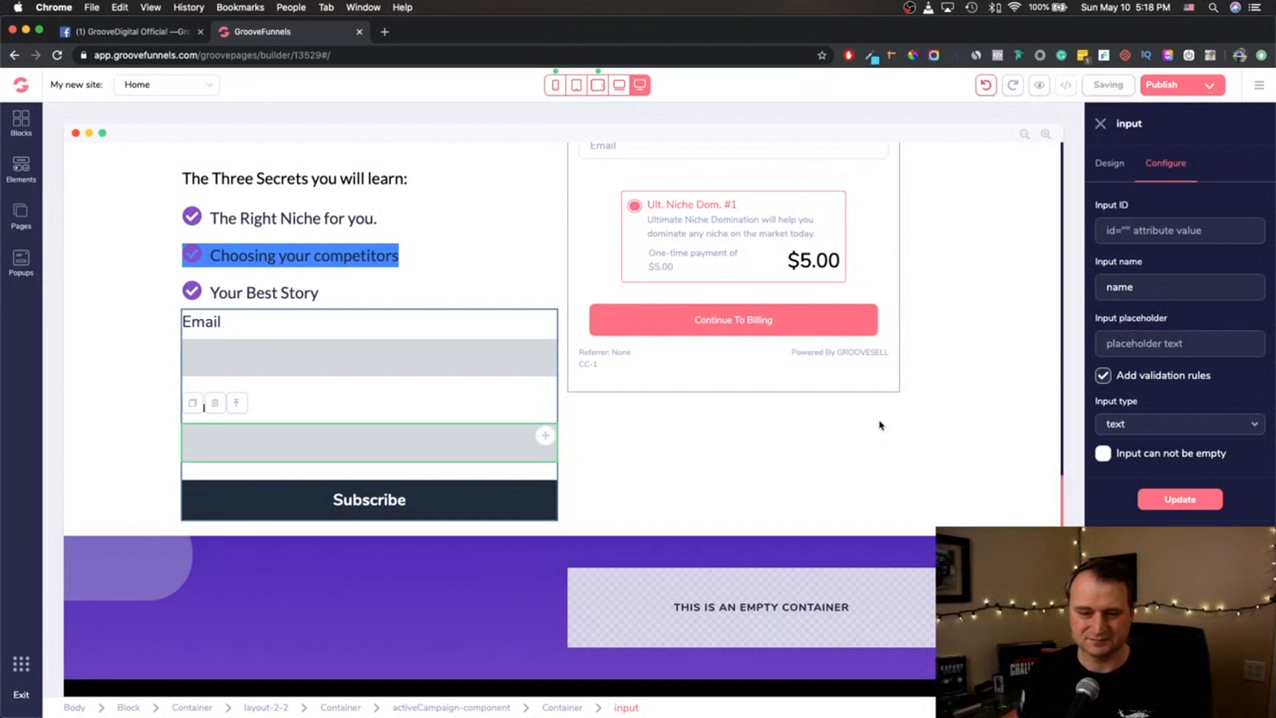
left_click(660, 447)
- Open the page elements library and browse to its Integrations group
scroll(483, 341, "up", 2)
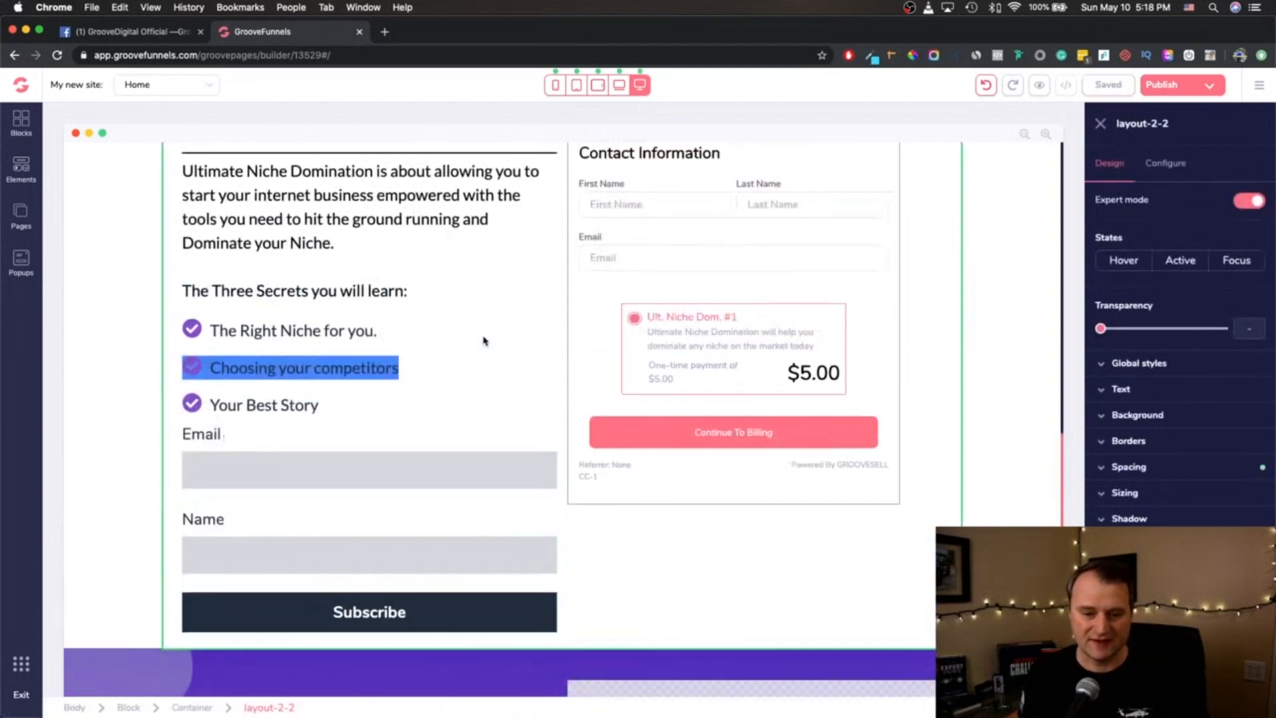
scroll(484, 341, "up", 3)
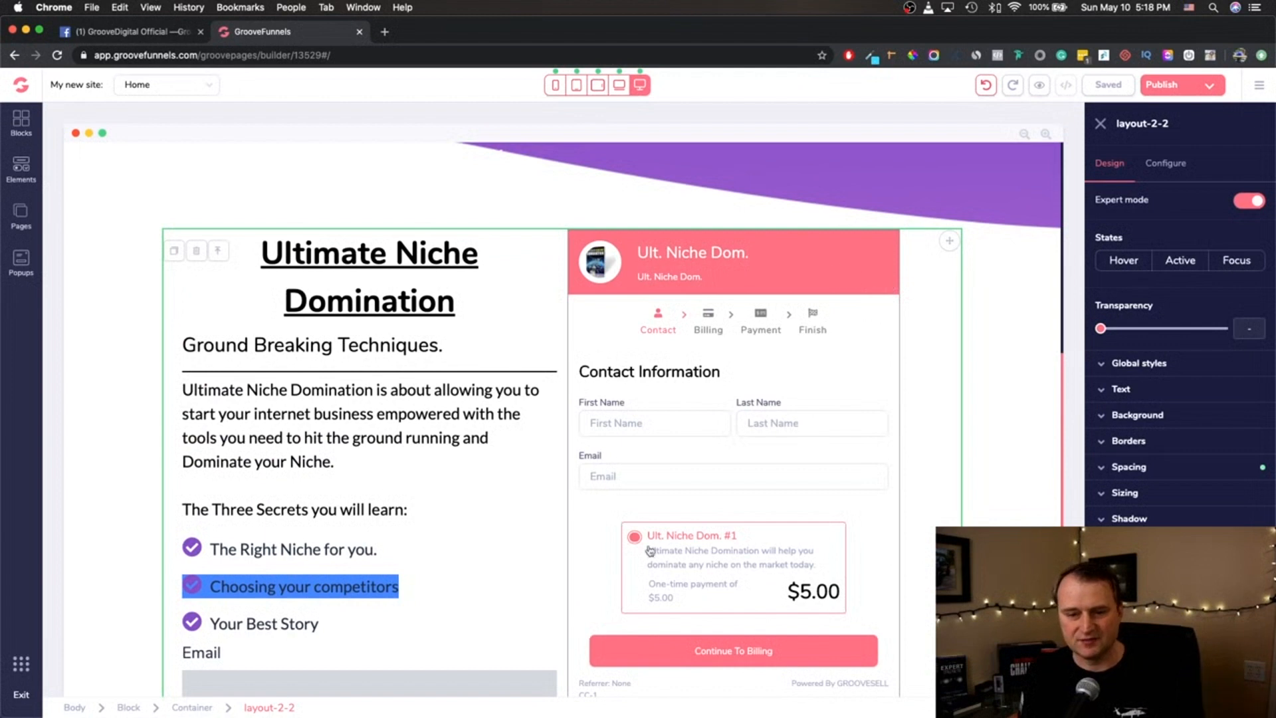
left_click(21, 167)
scroll(84, 457, "down", 10)
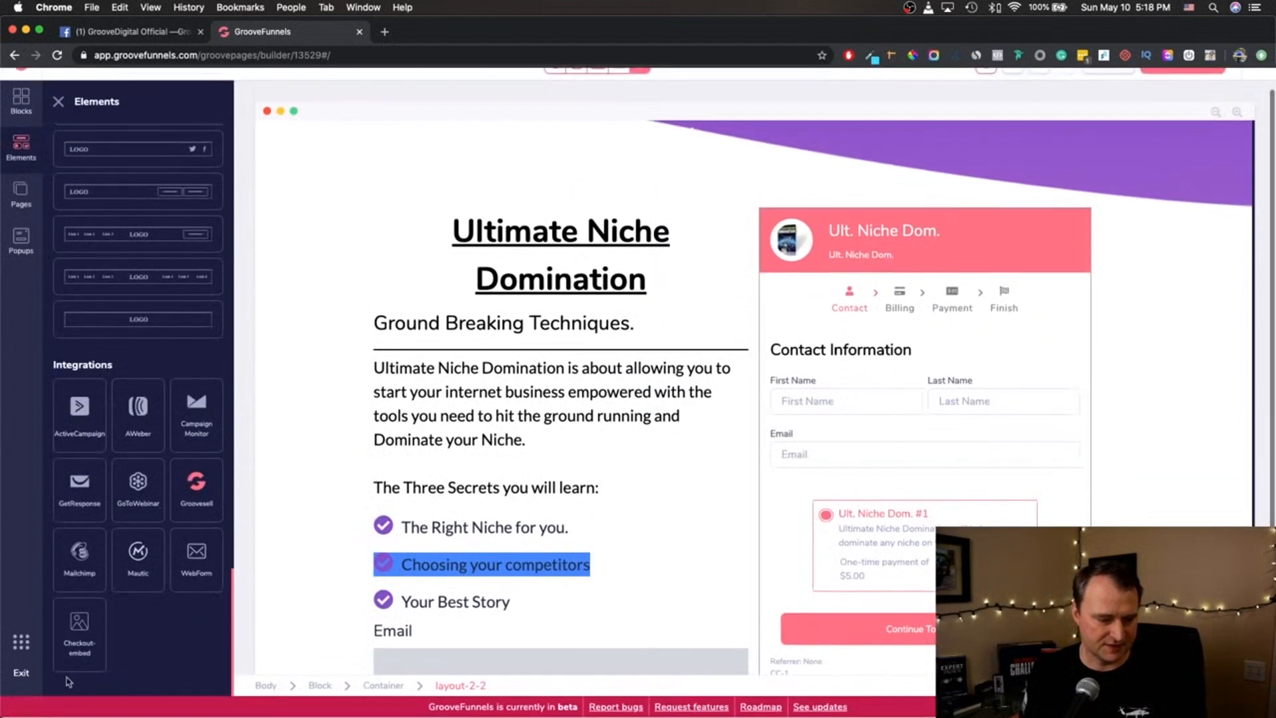
- Select the intro paragraph under the headline and step up through its container to the parent layout-2-2
left_click(795, 152)
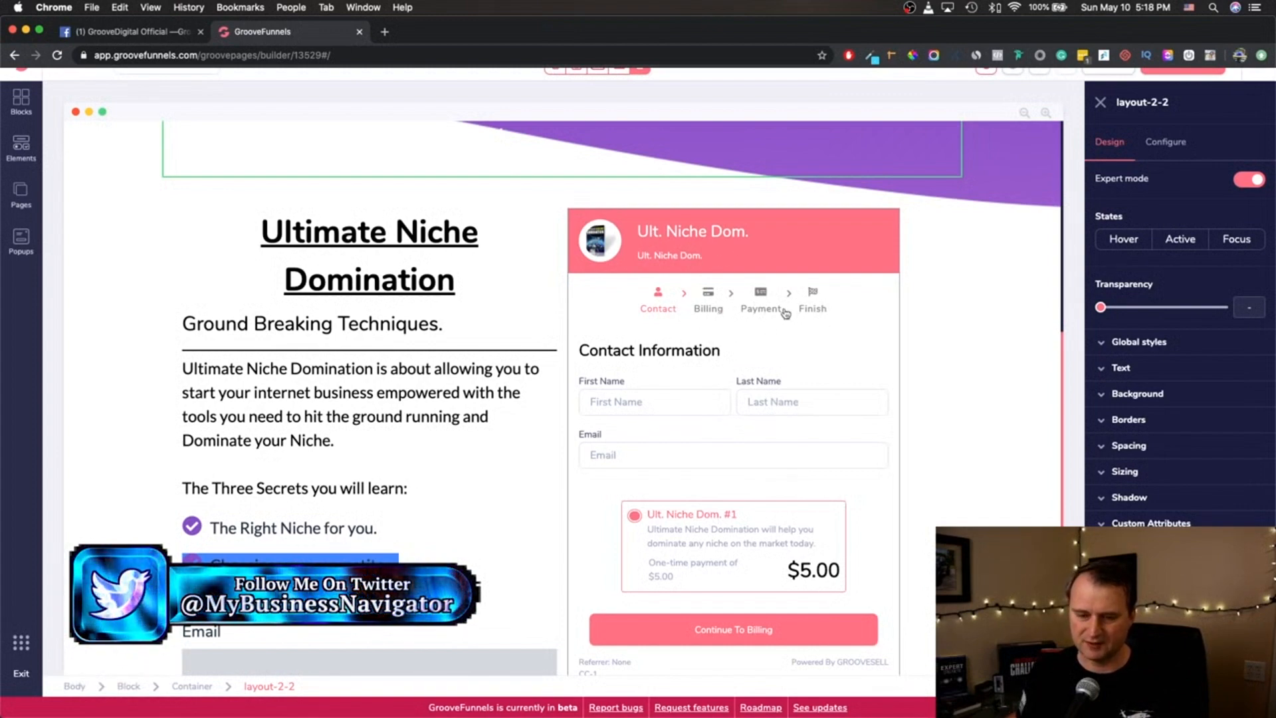
scroll(755, 340, "down", 3)
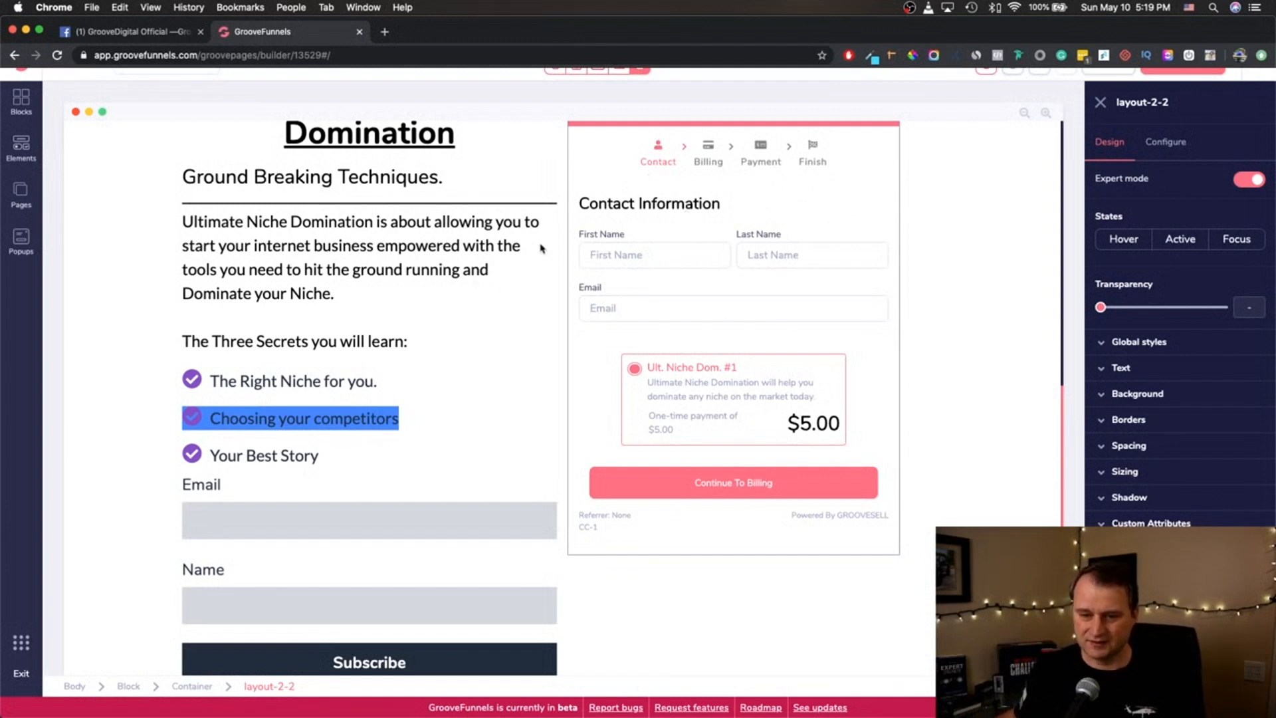
left_click(325, 260)
scroll(322, 295, "up", 1)
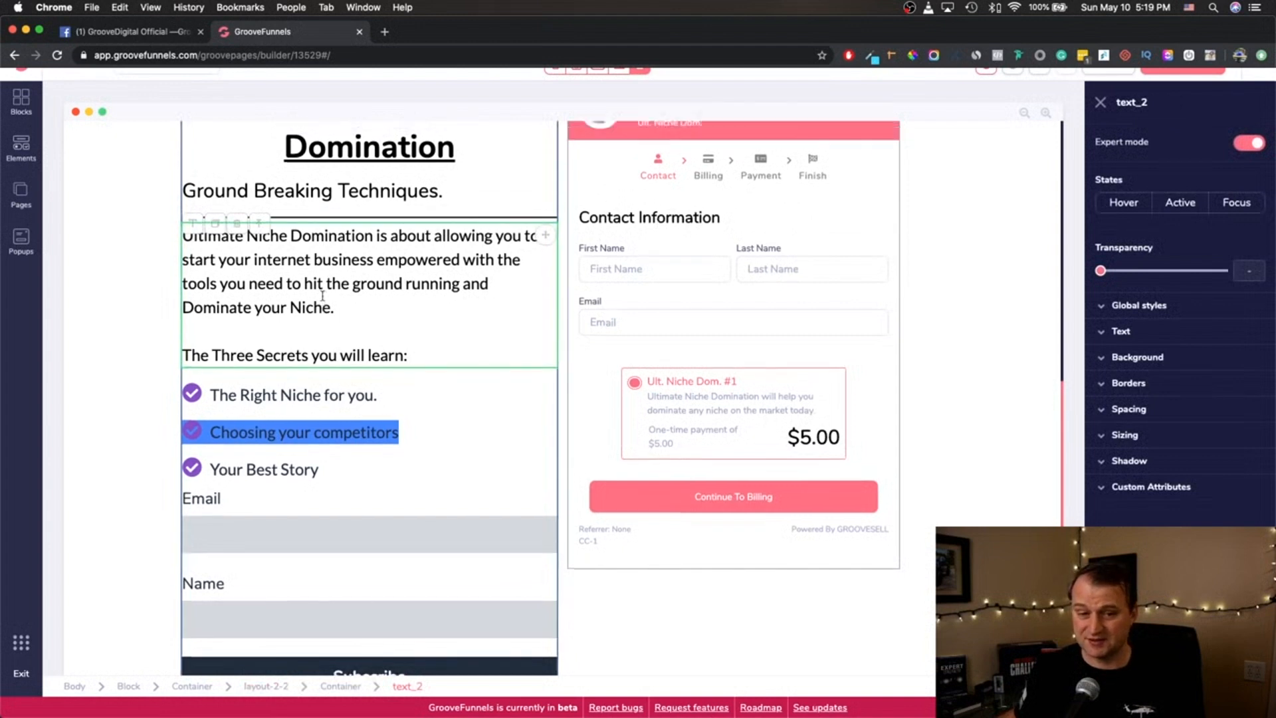
scroll(322, 296, "up", 2)
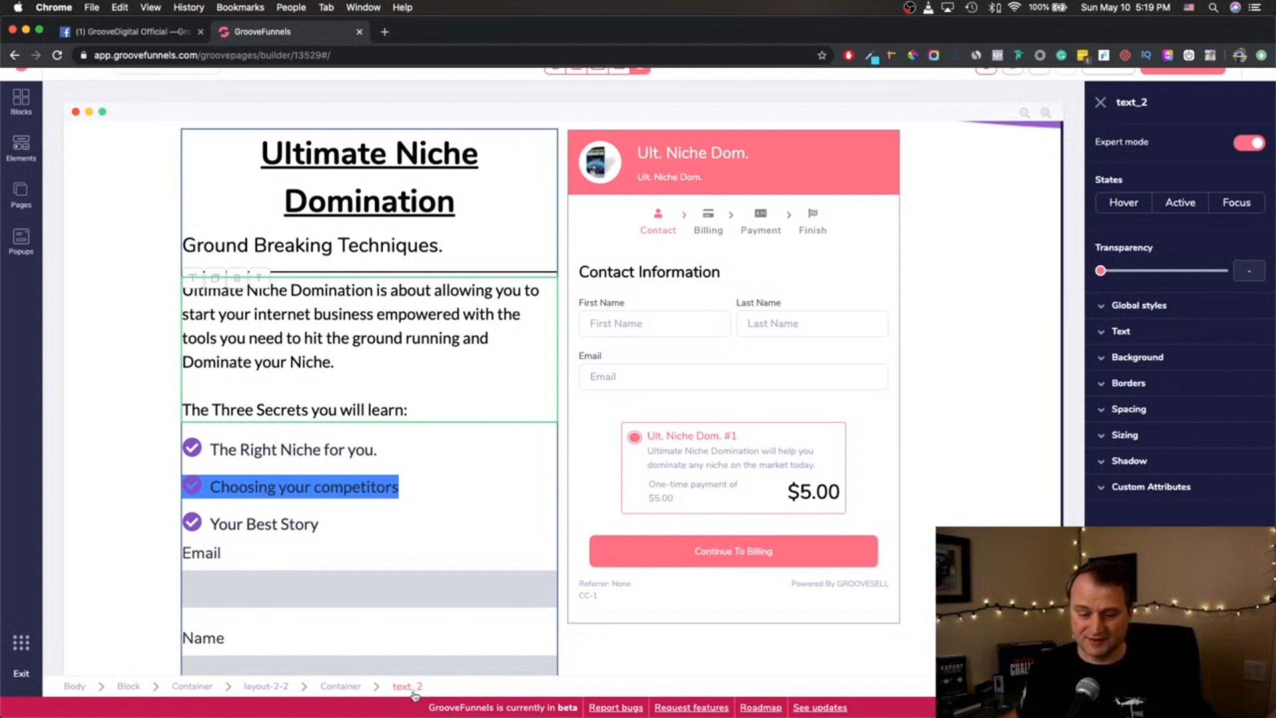
left_click(359, 691)
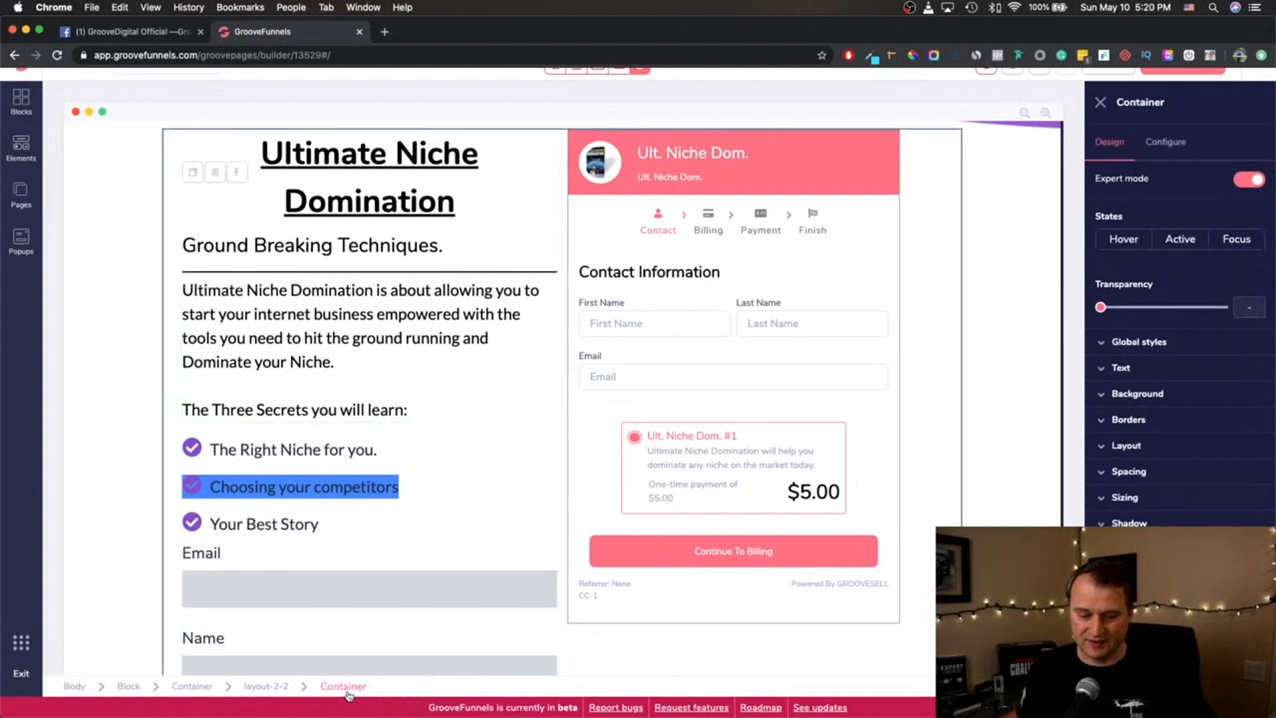
left_click(267, 693)
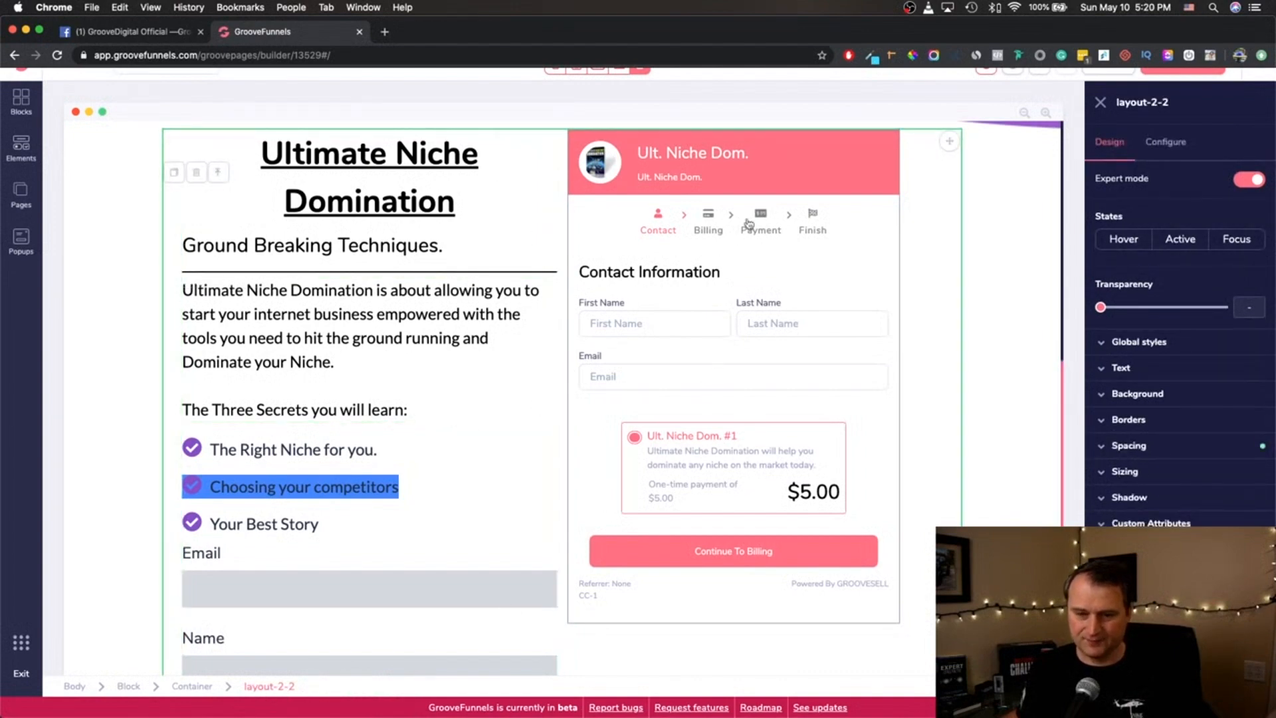
- Select the checkout form and highlight its component name, then select the "Ground Breaking Techniques." subheading for comparison
scroll(764, 266, "down", 5)
scroll(704, 290, "up", 10)
scroll(794, 386, "down", 3)
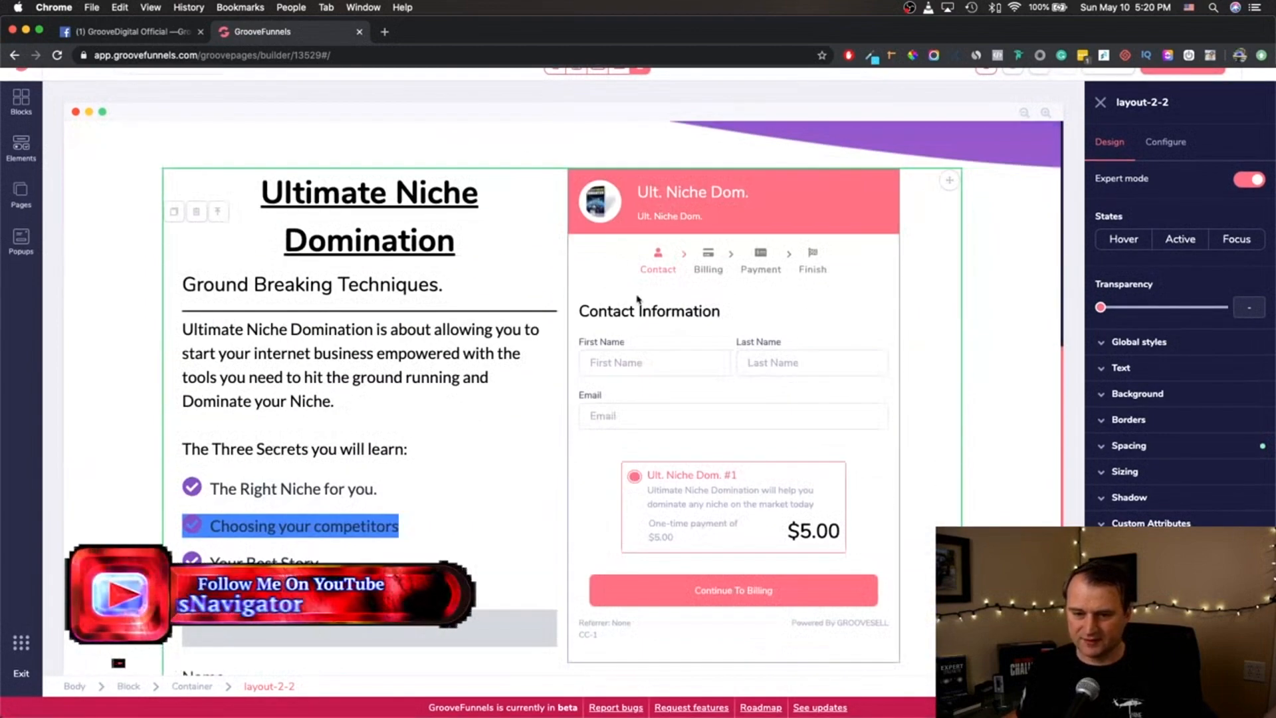
left_click(739, 306)
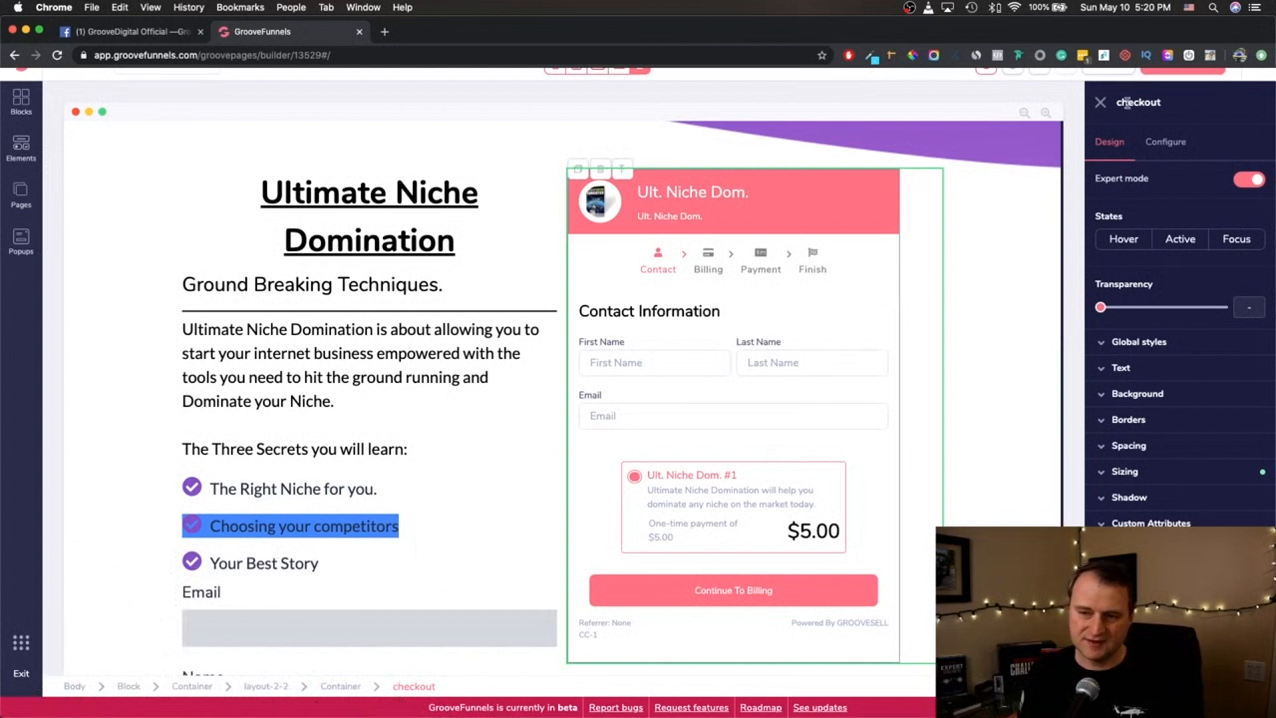
left_click_drag(1119, 104, 1172, 104)
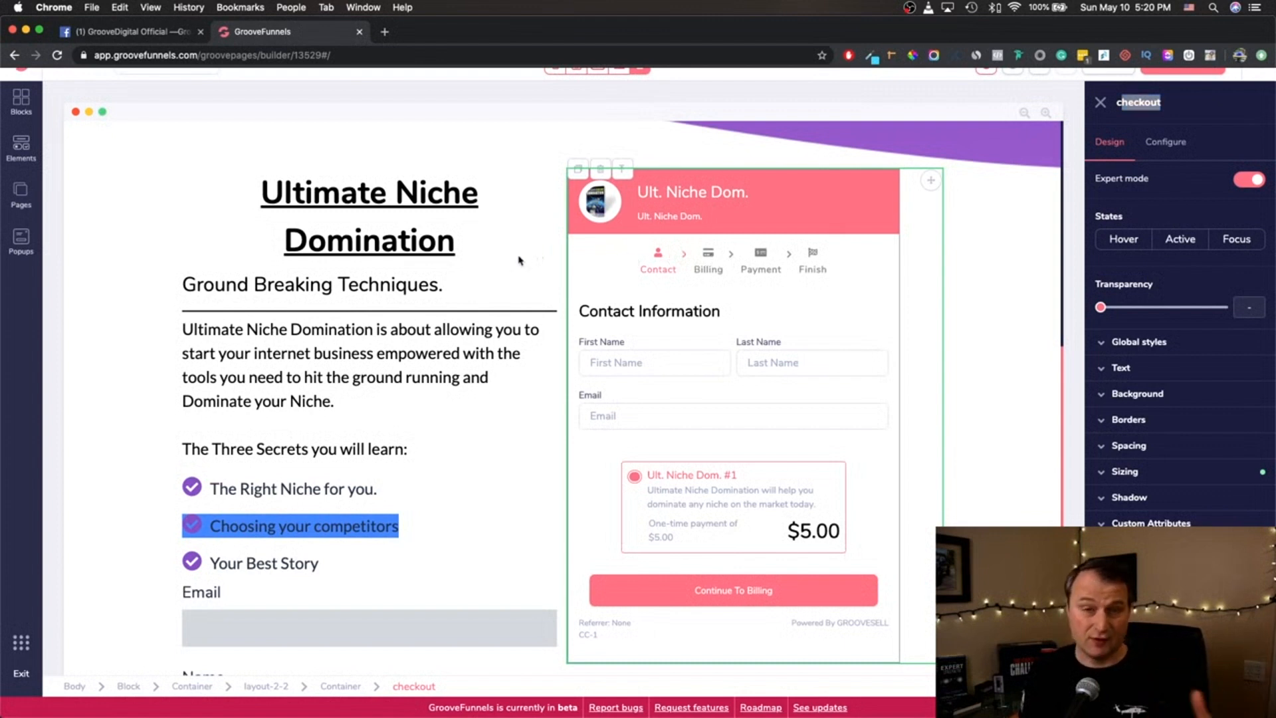
left_click(421, 292)
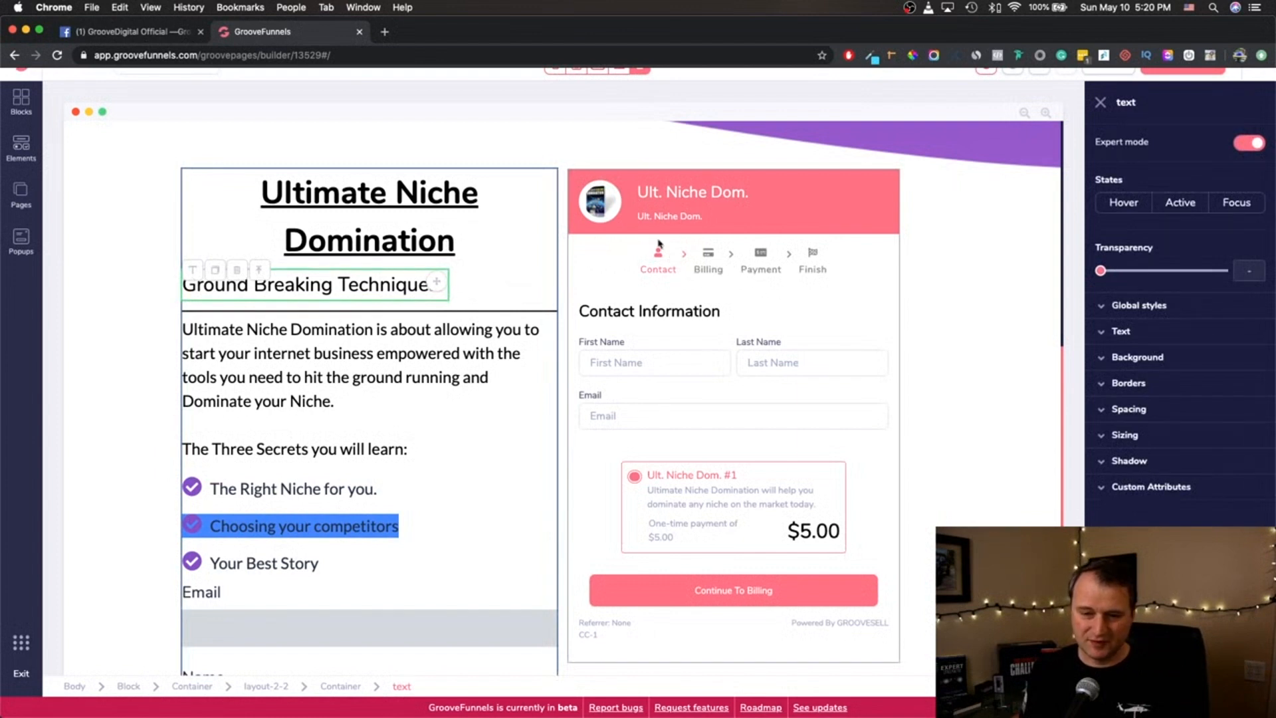
scroll(680, 384, "down", 2)
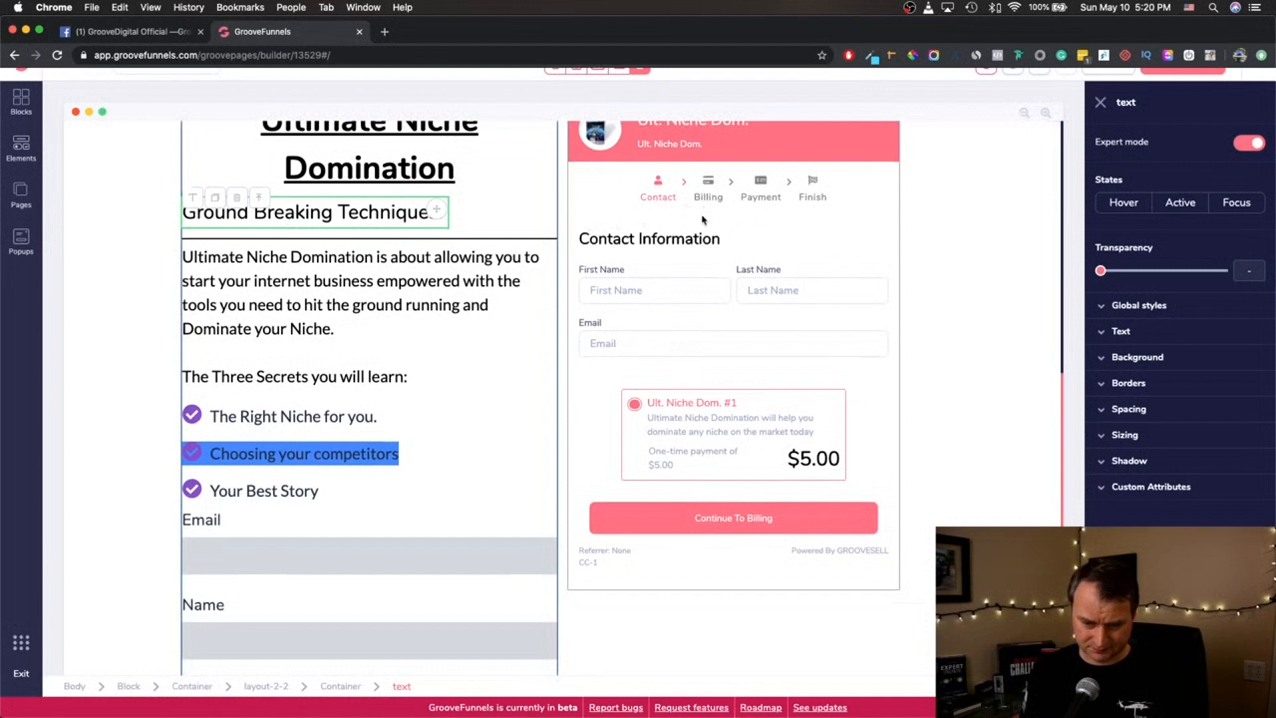
scroll(702, 220, "up", 1)
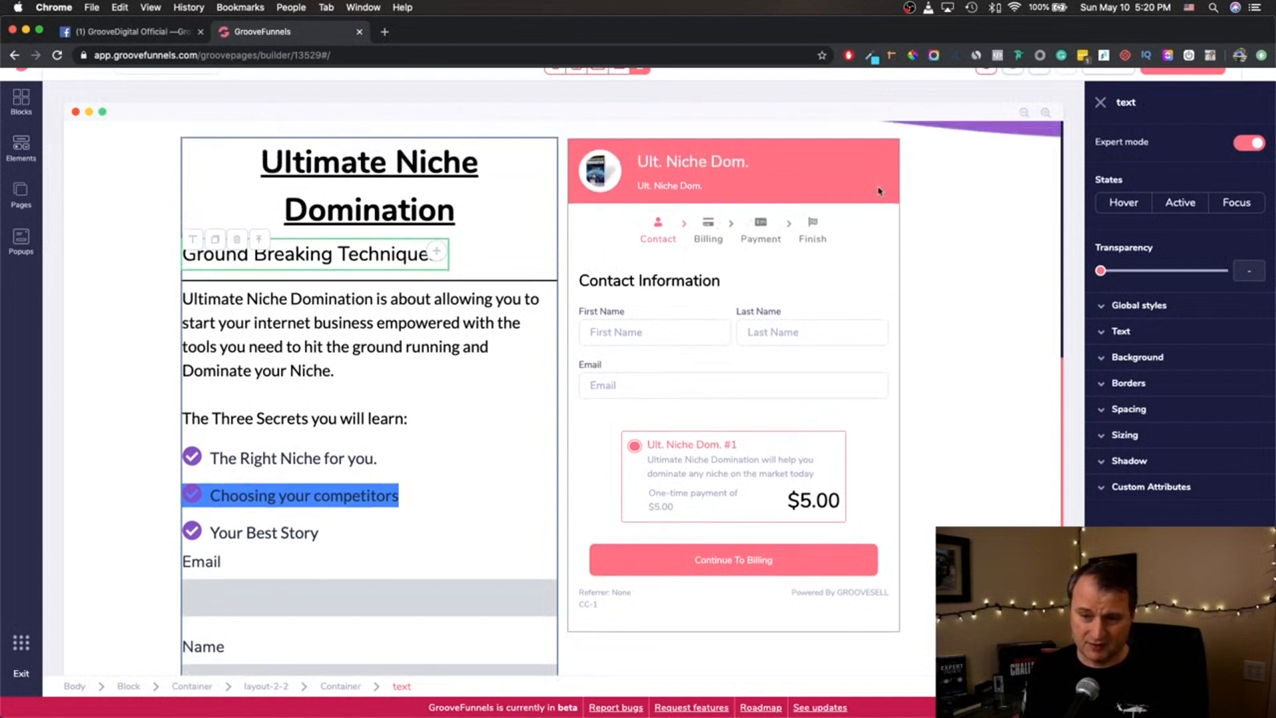
- Select the checkout component, step up to its parent layout-2-2 and open the layout's Spacing settings
left_click(907, 194)
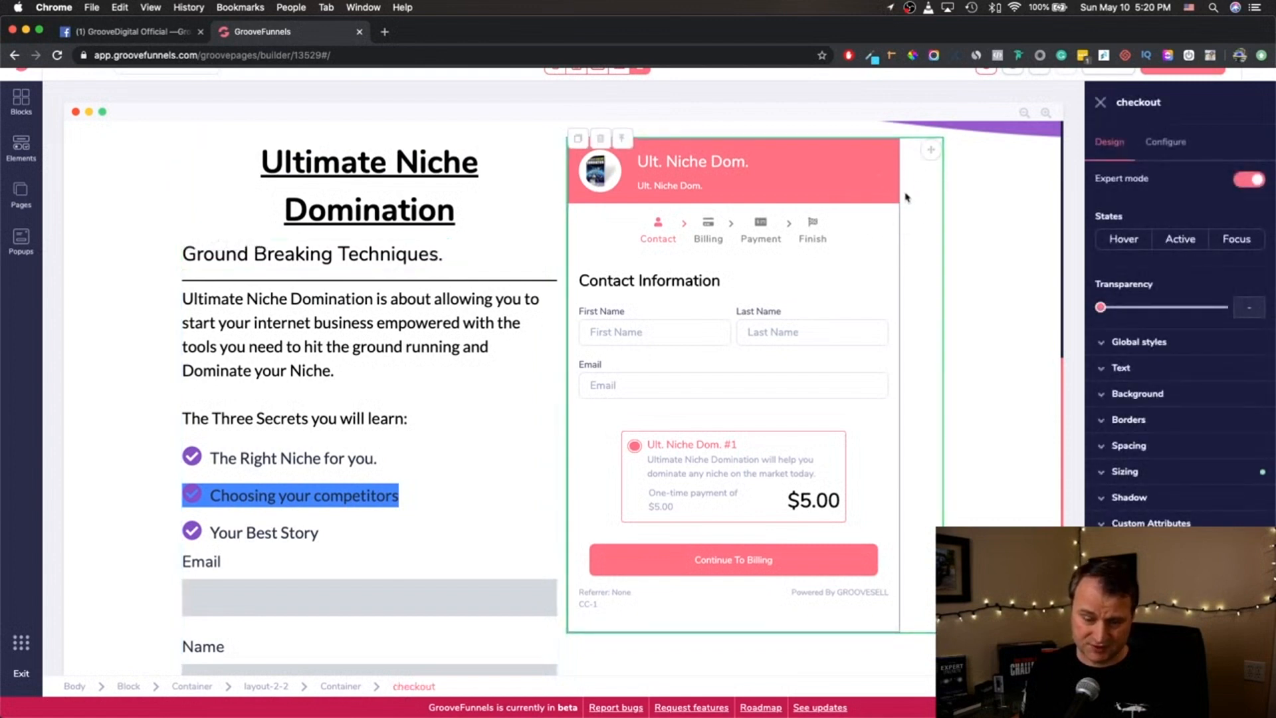
left_click(622, 138)
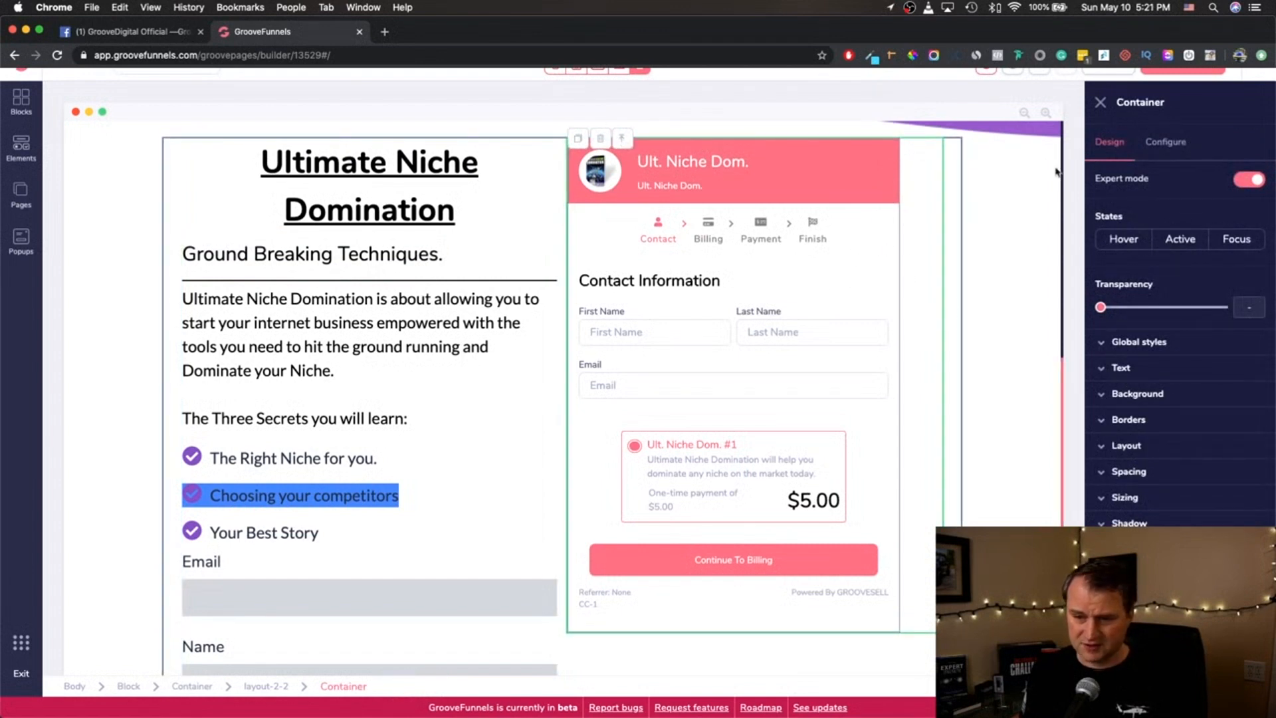
left_click(623, 140)
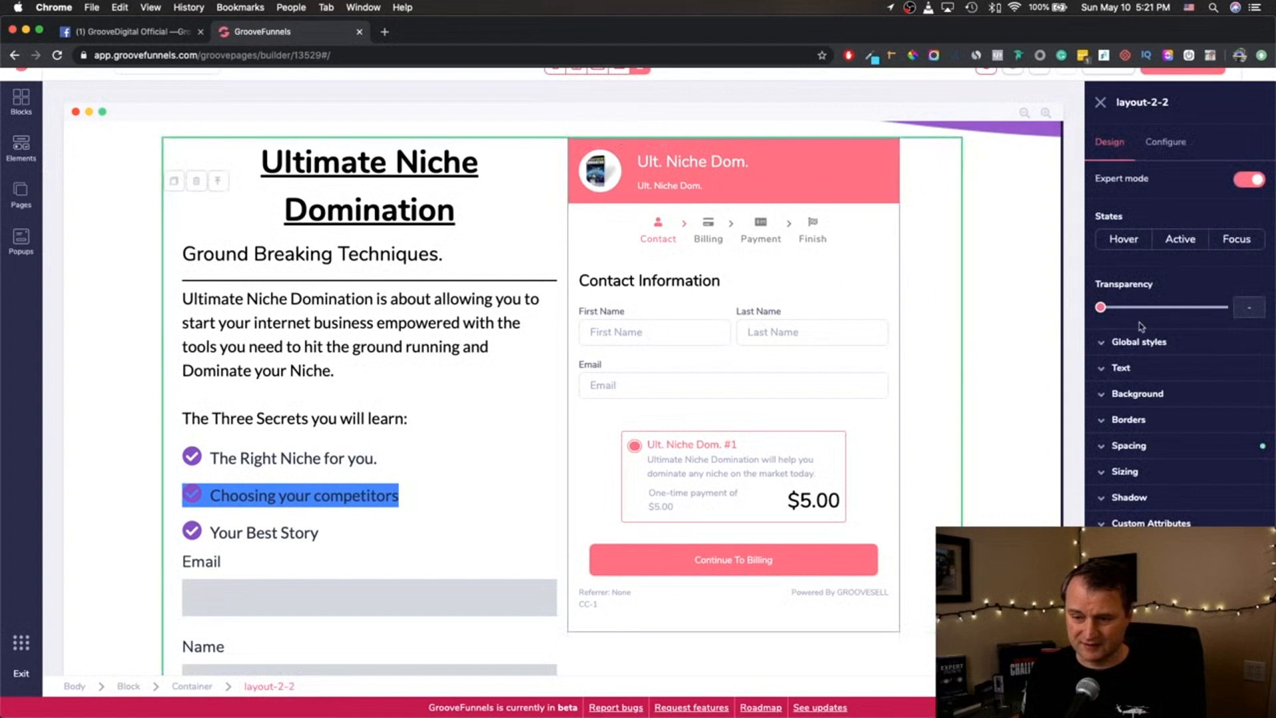
left_click(1100, 446)
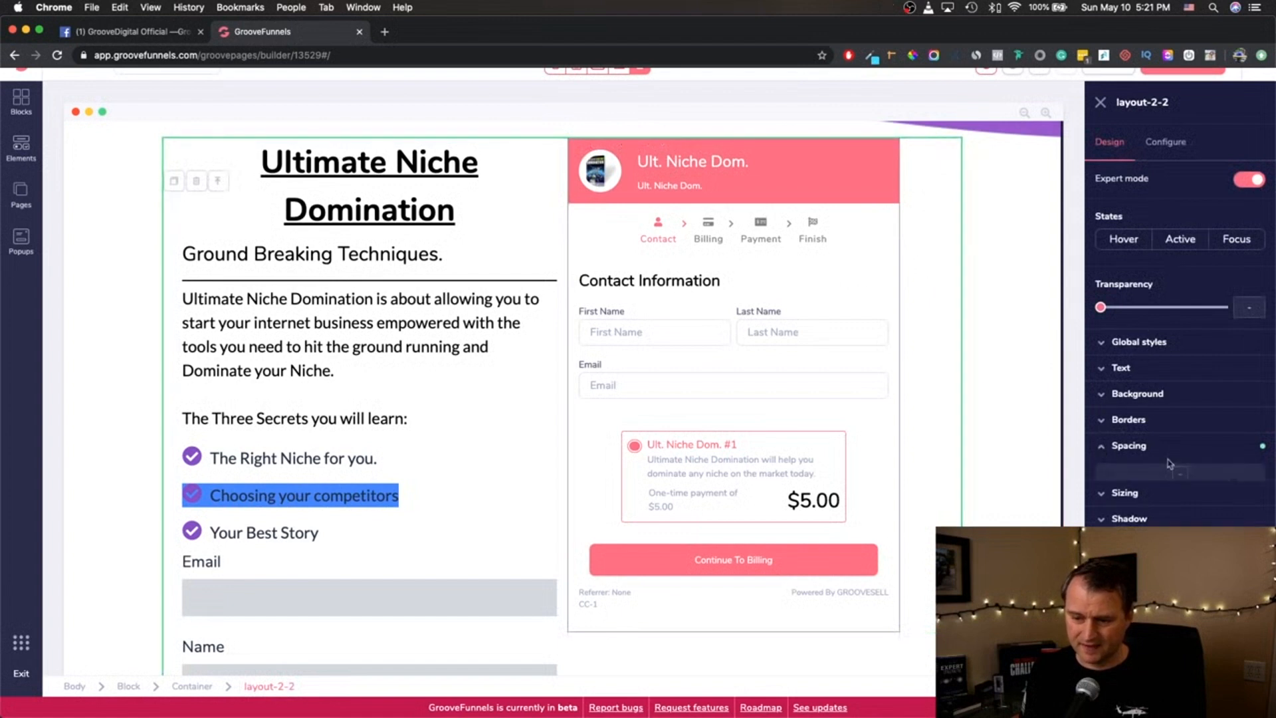
- Select the checkout component again and open its Sizing and Spacing settings
left_click(912, 300)
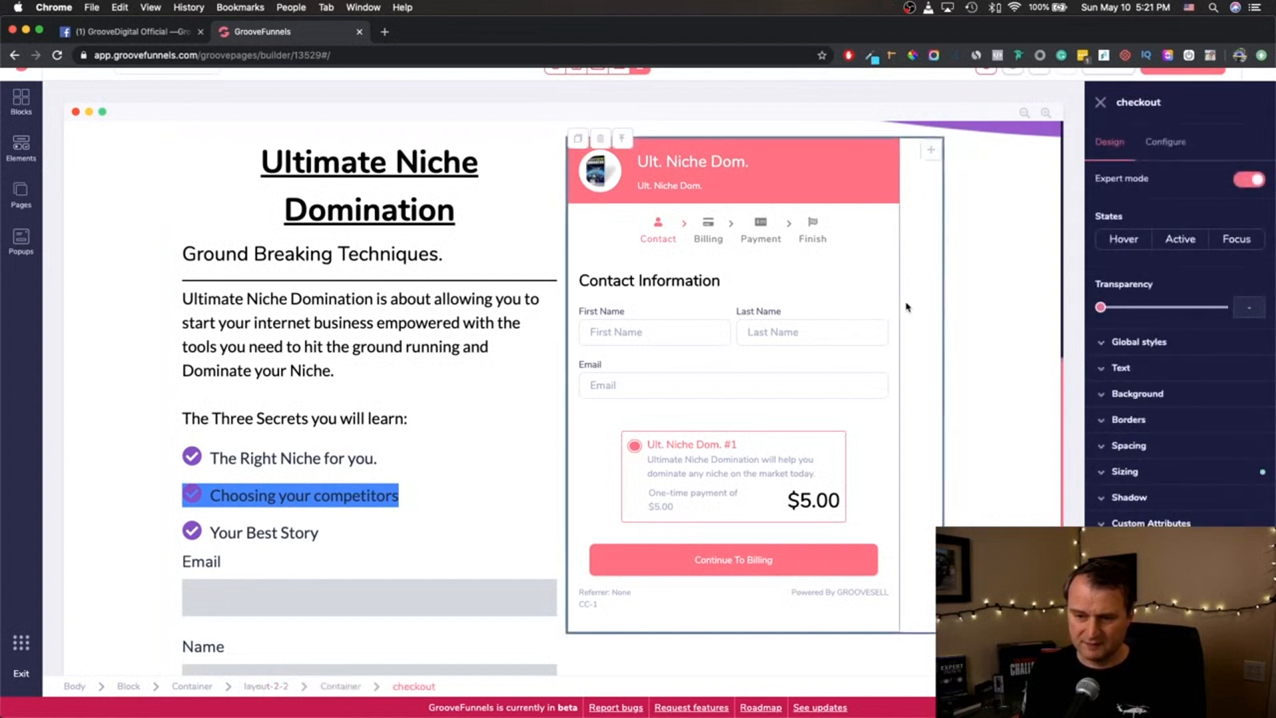
left_click(1106, 473)
left_click(1112, 447)
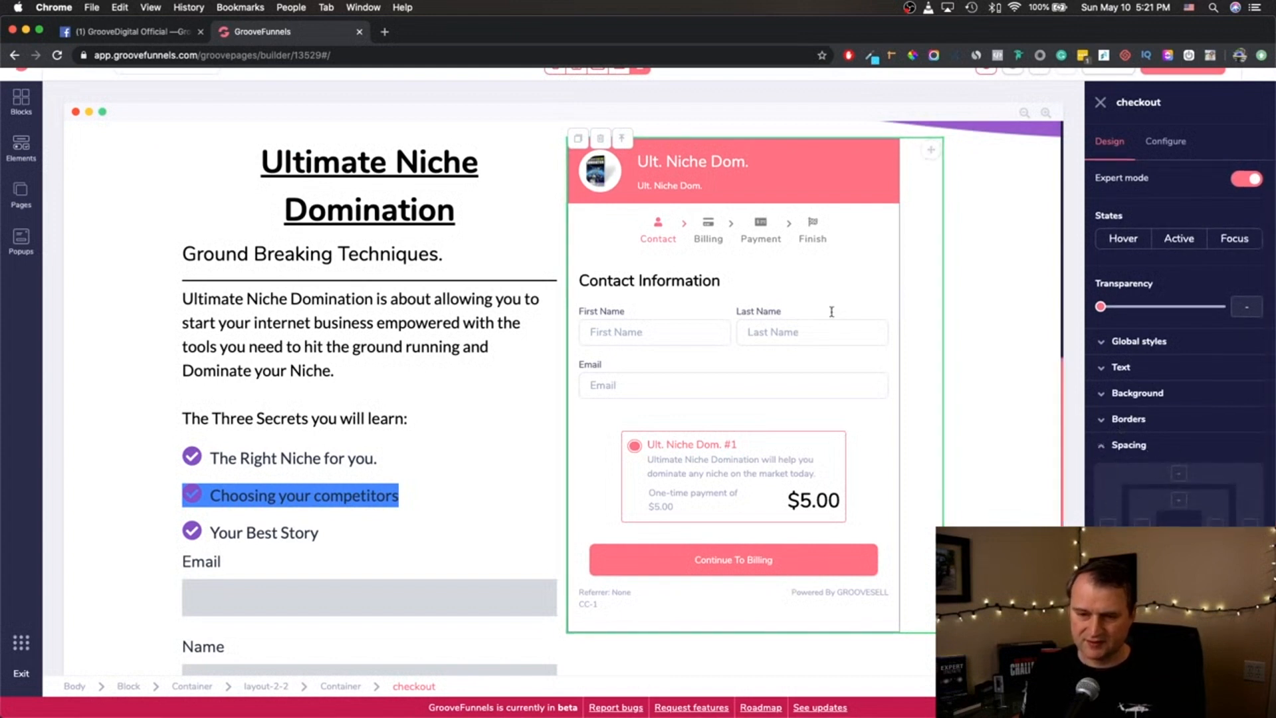
- Step up from the checkout to its parent layout, and try selecting the Contact Information heading and fields inside the checkout
left_click(924, 341)
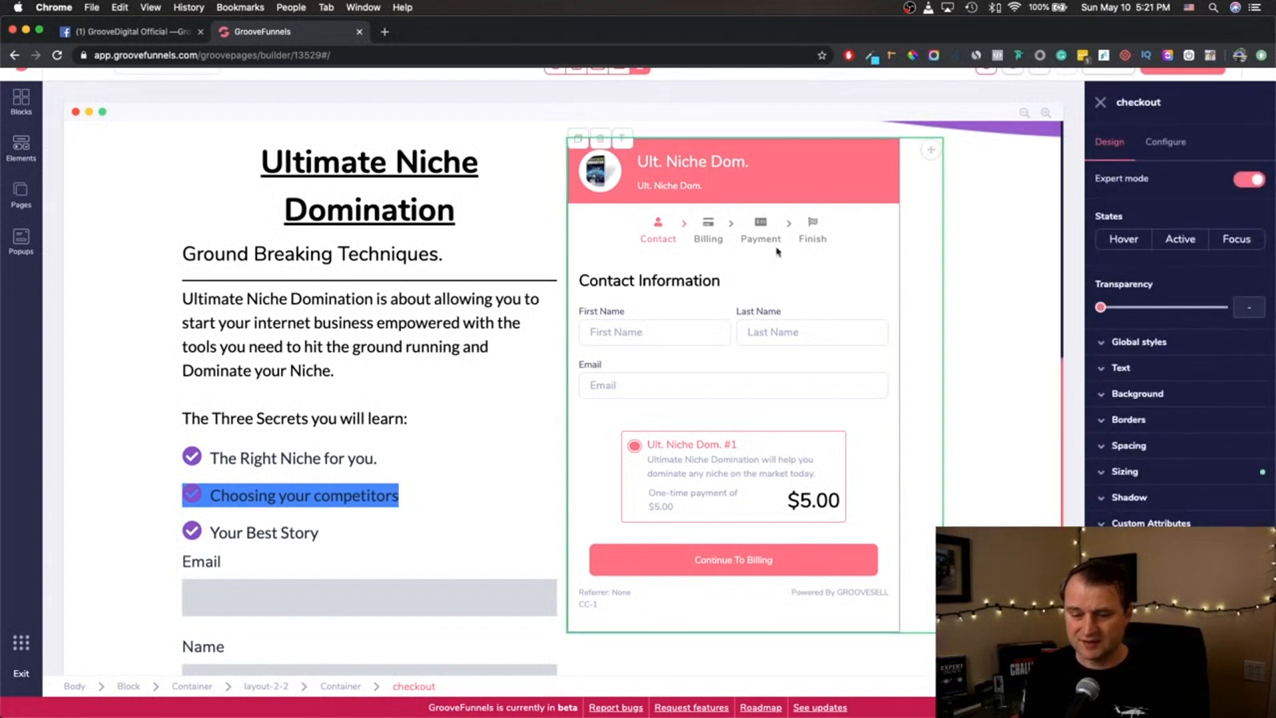
left_click(626, 144)
left_click(624, 142)
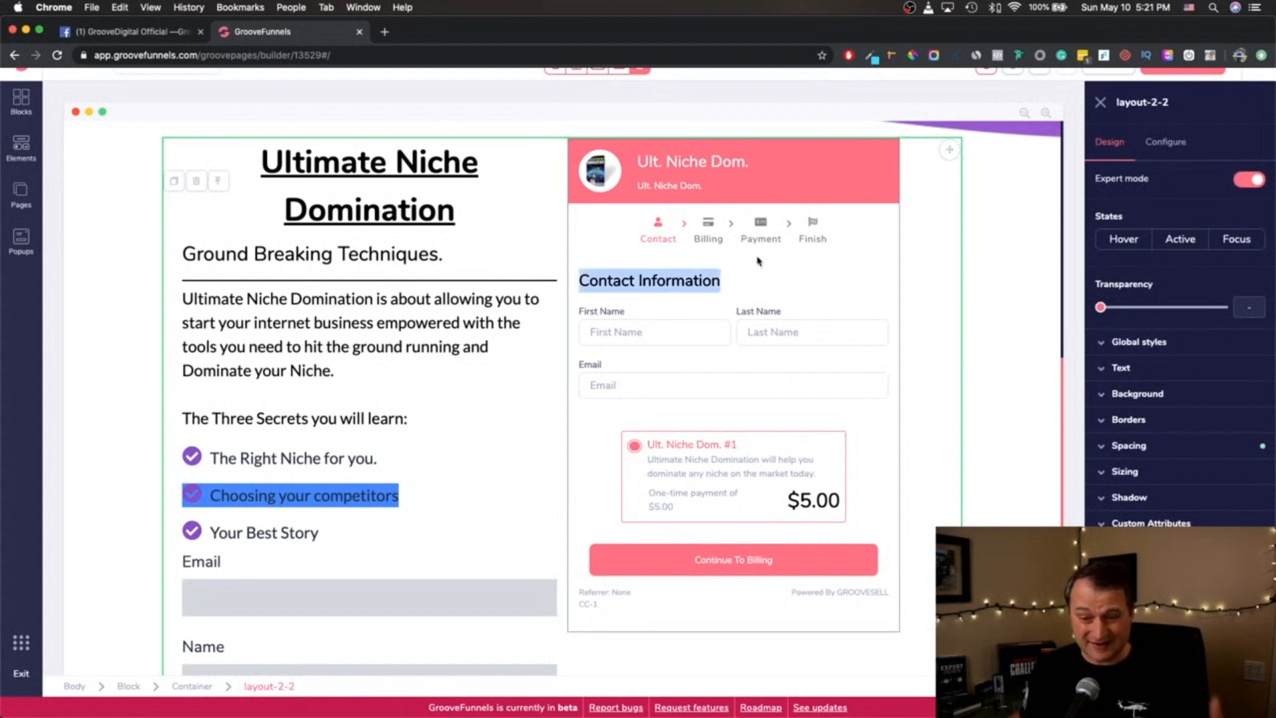
triple_click(668, 285)
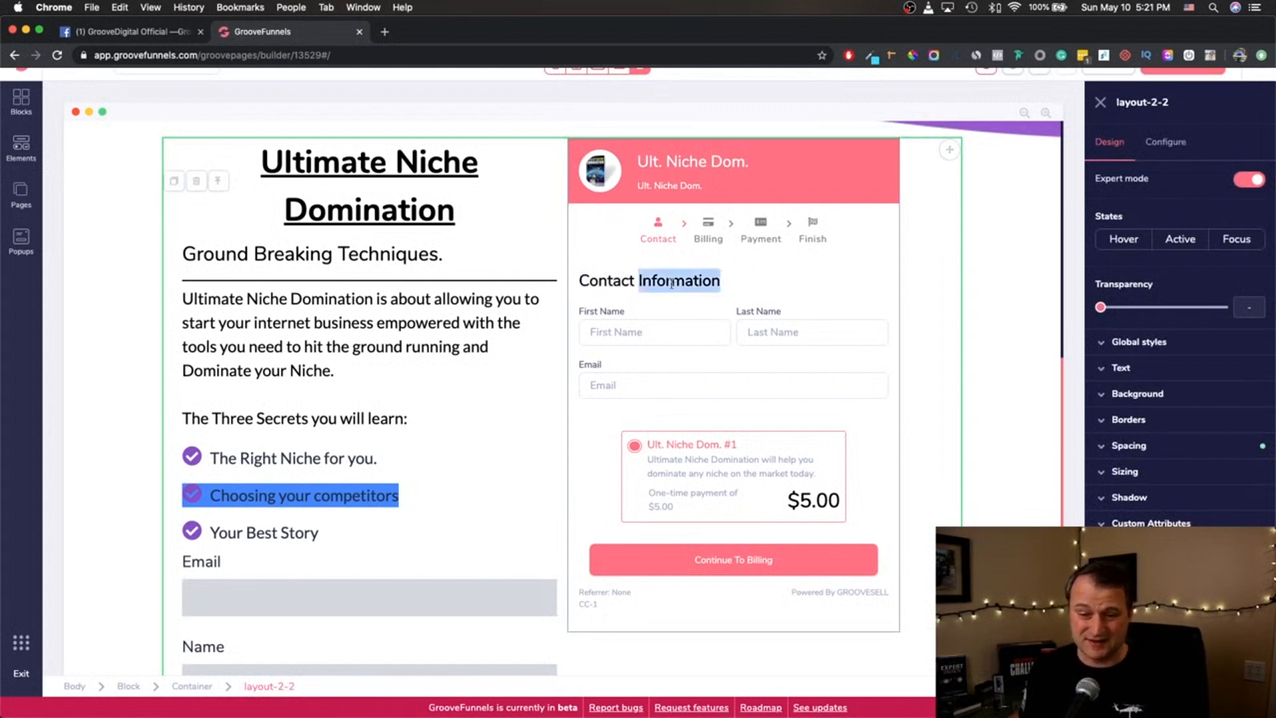
left_click(649, 334)
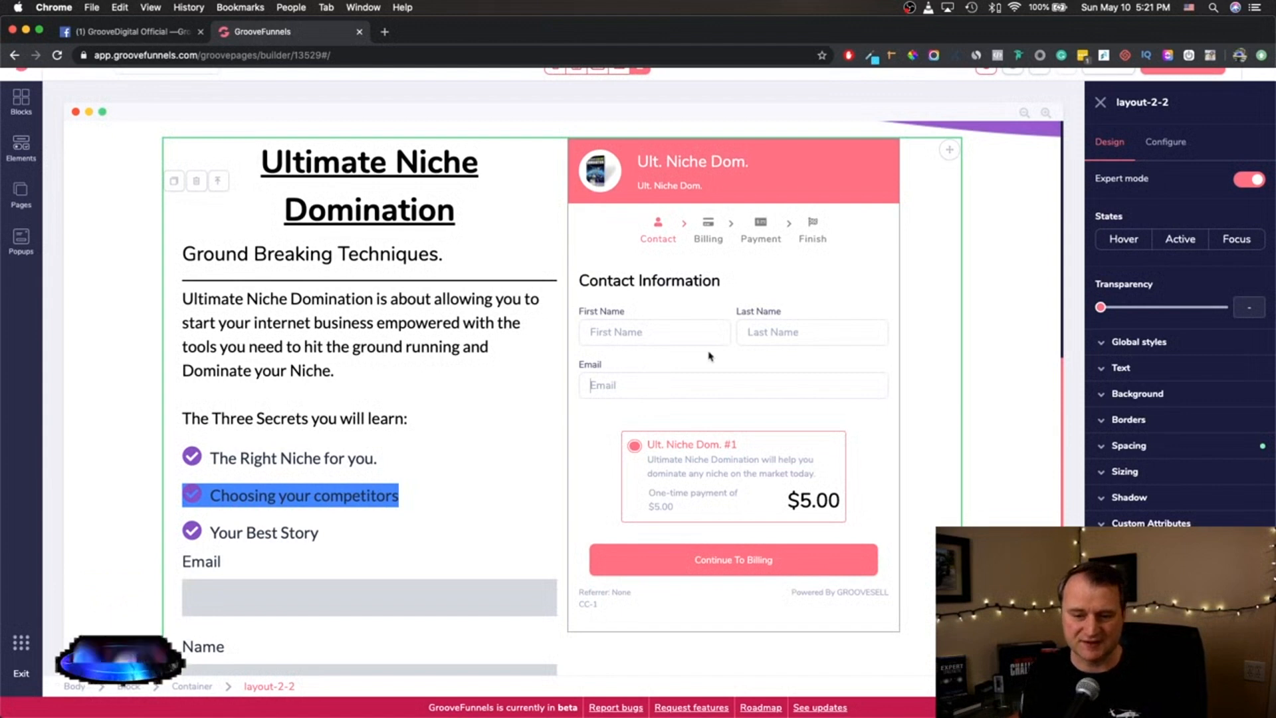
- Open the checkout component's configuration and set its checkout style to "Use embed code"
left_click(906, 308)
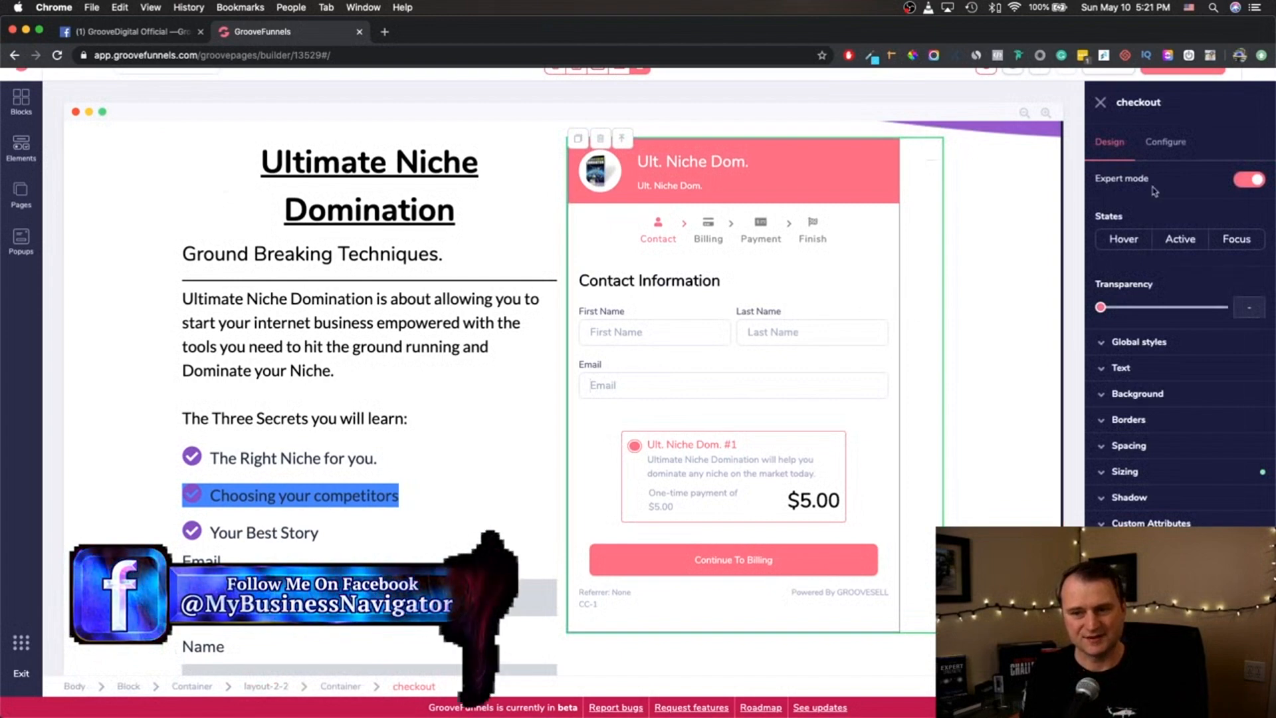
left_click(1165, 142)
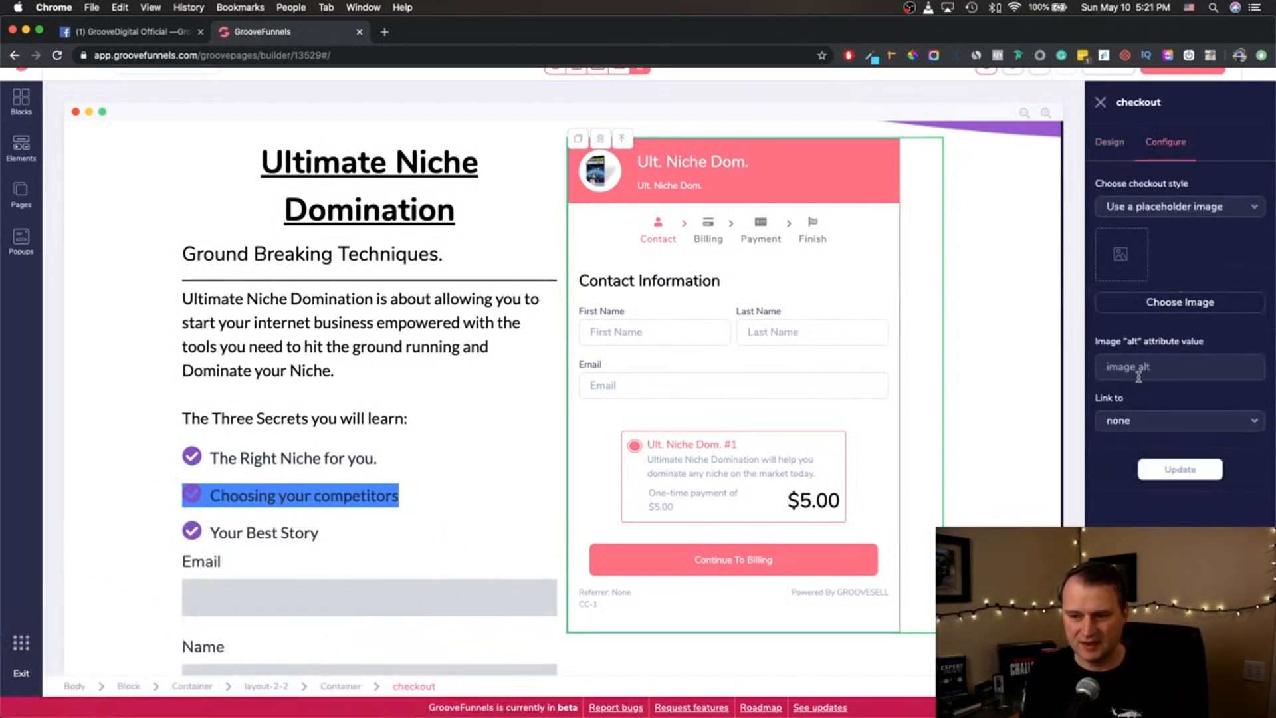
left_click(1249, 207)
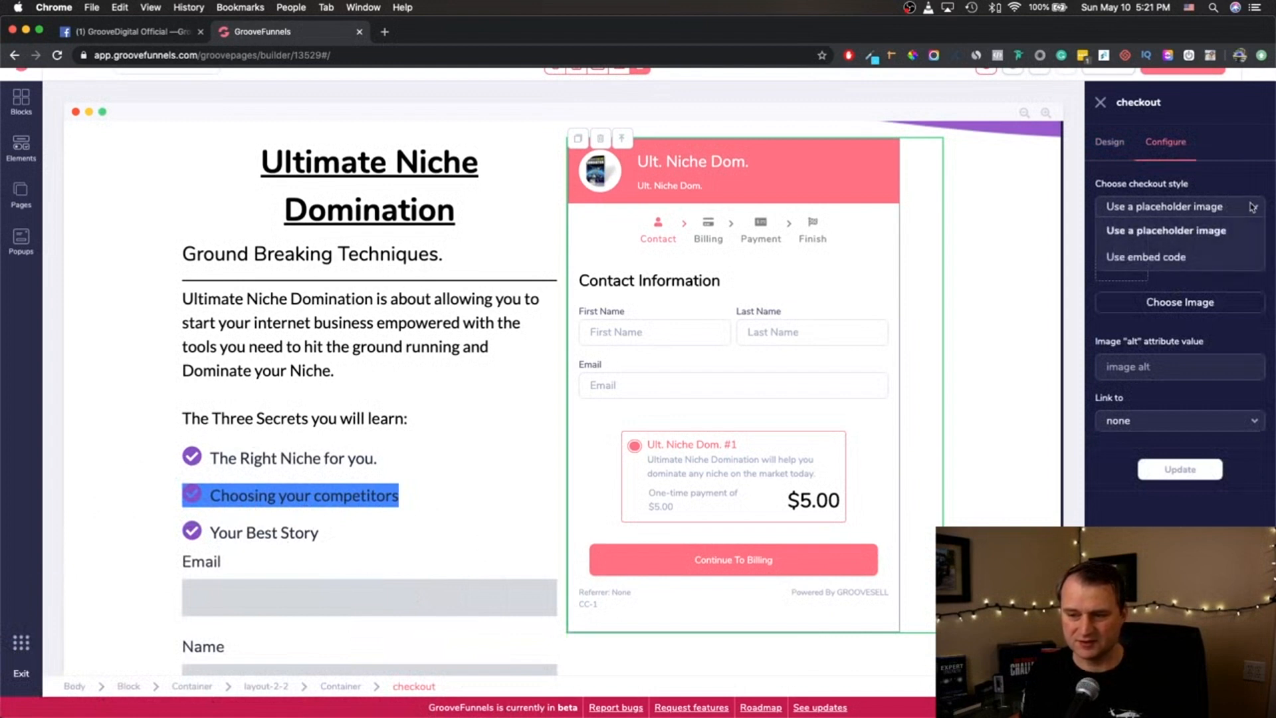
left_click(1190, 257)
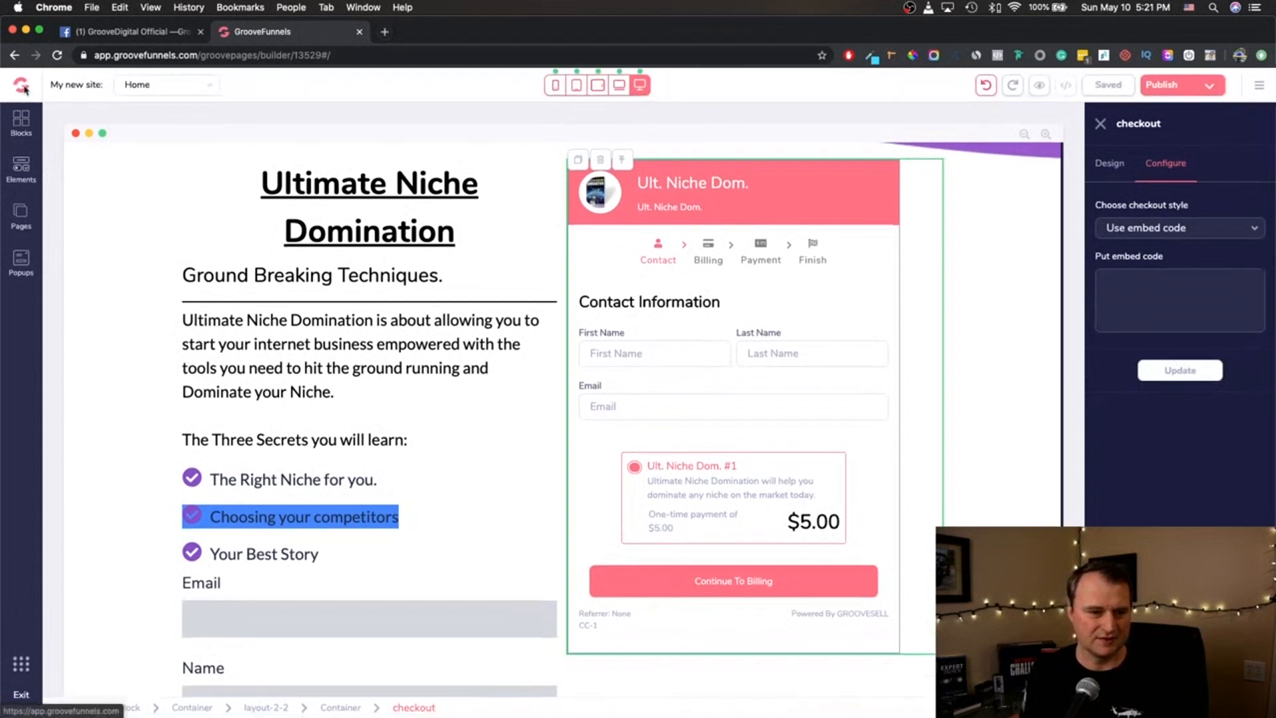
- Select the intro paragraph that begins "Ultimate Niche Domination is about allowing you"
right_click(24, 83)
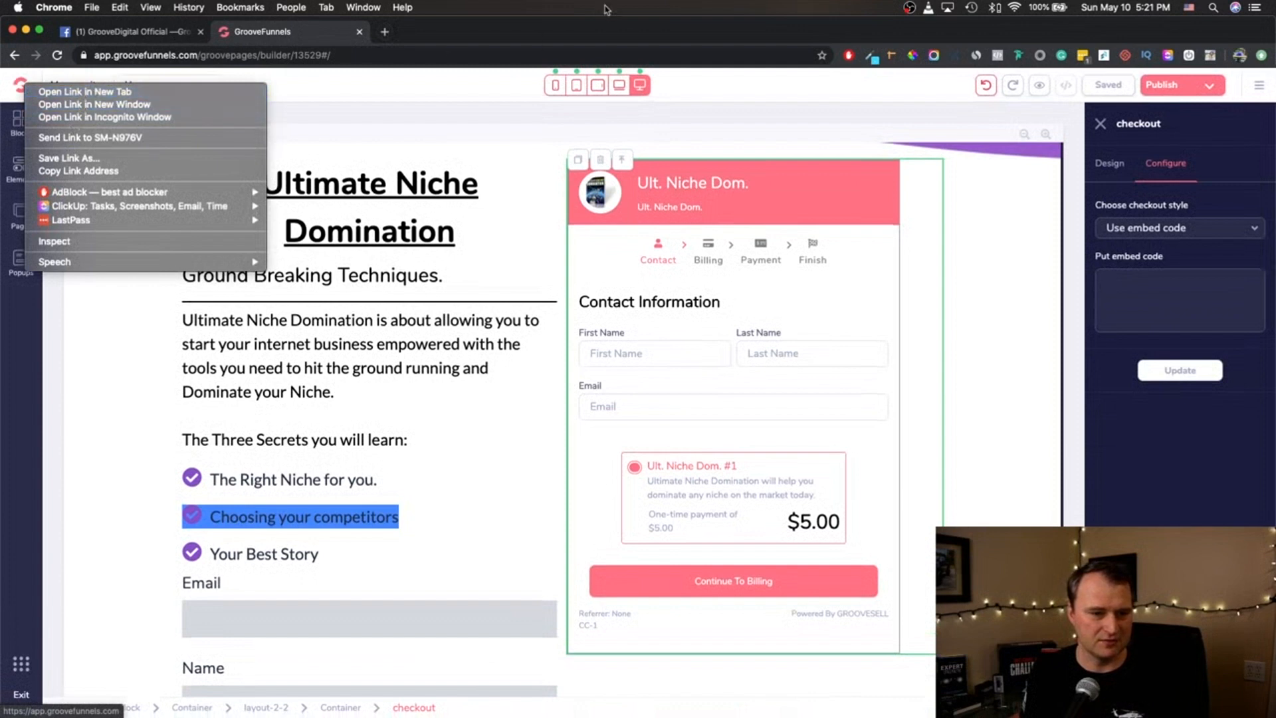
left_click(556, 34)
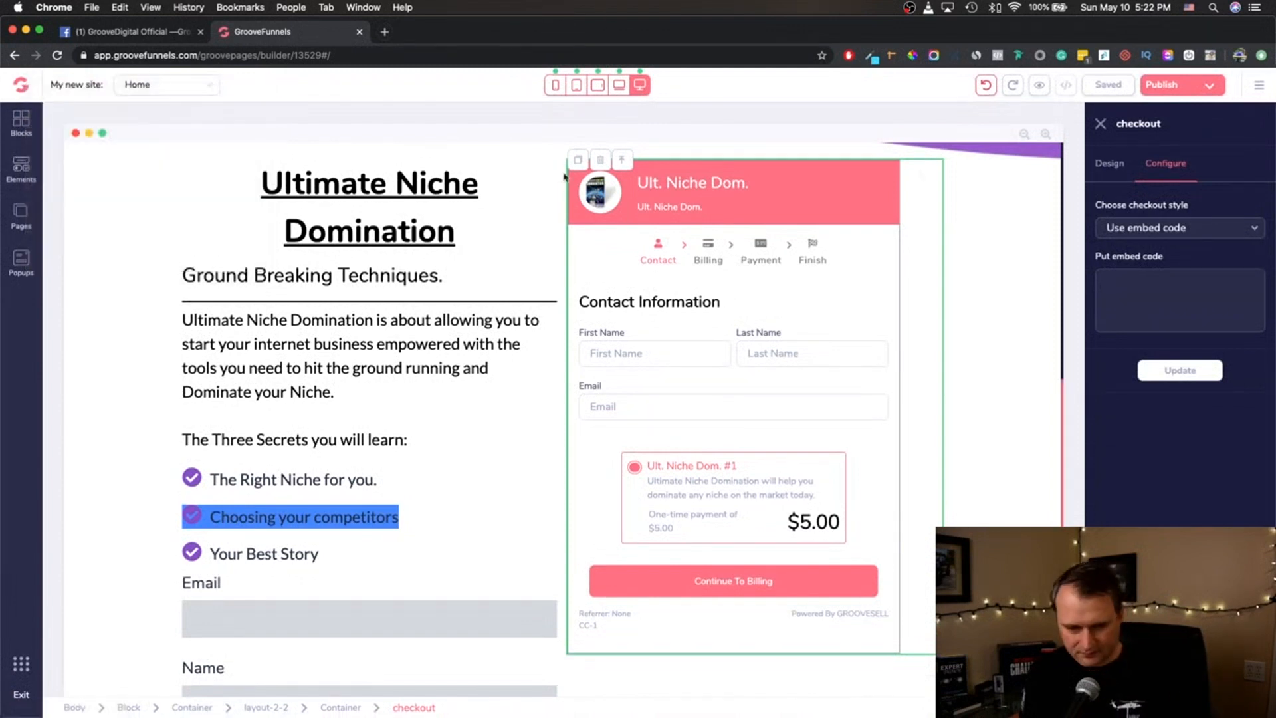
left_click(448, 322)
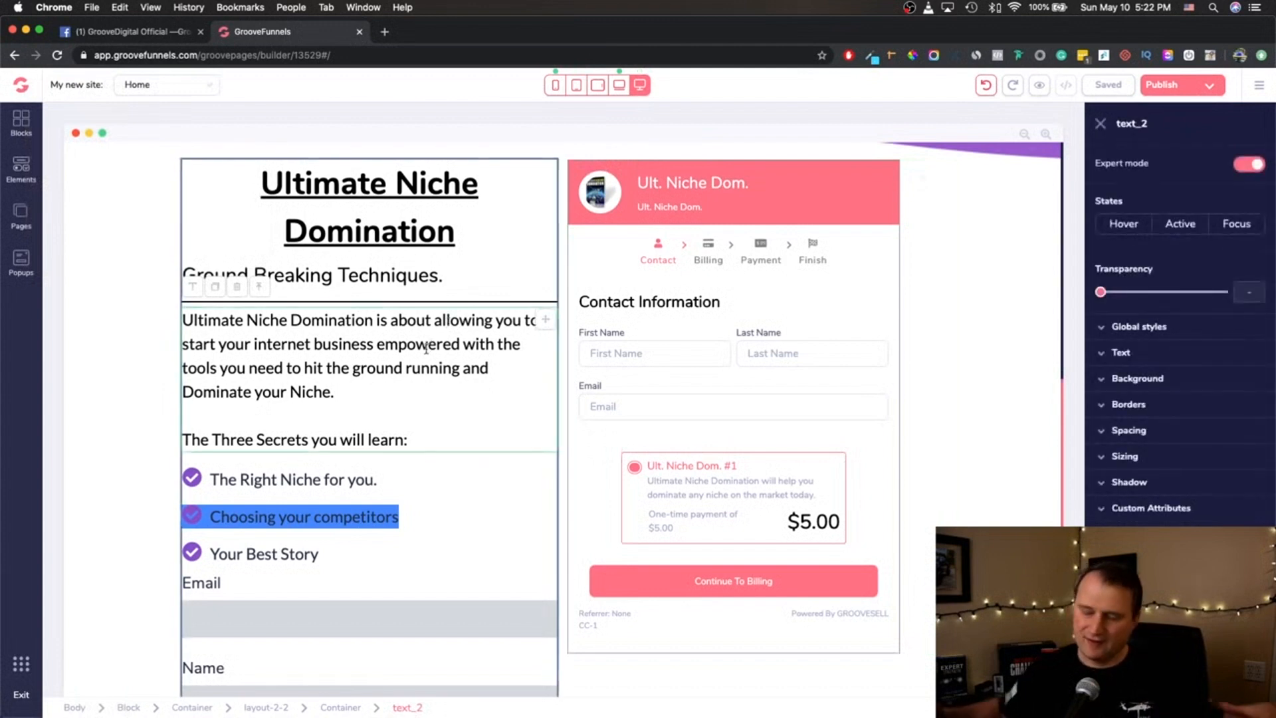